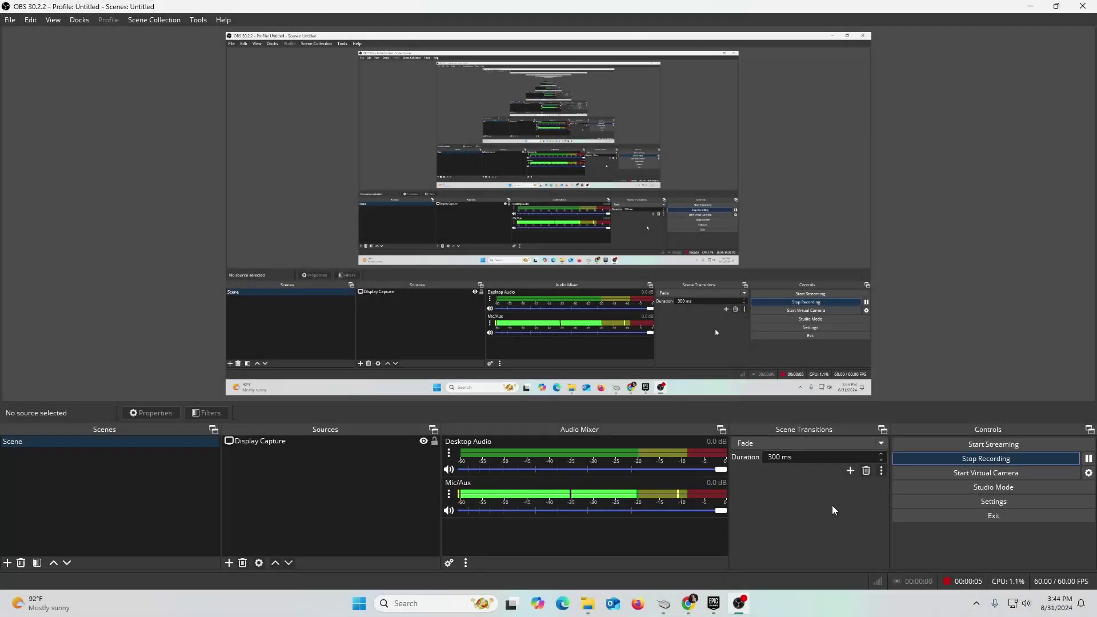
- Switch to Chrome and play the YouTube video of Shadow of the Tomb Raider at 1080p medium settings
left_click(696, 601)
left_click(223, 11)
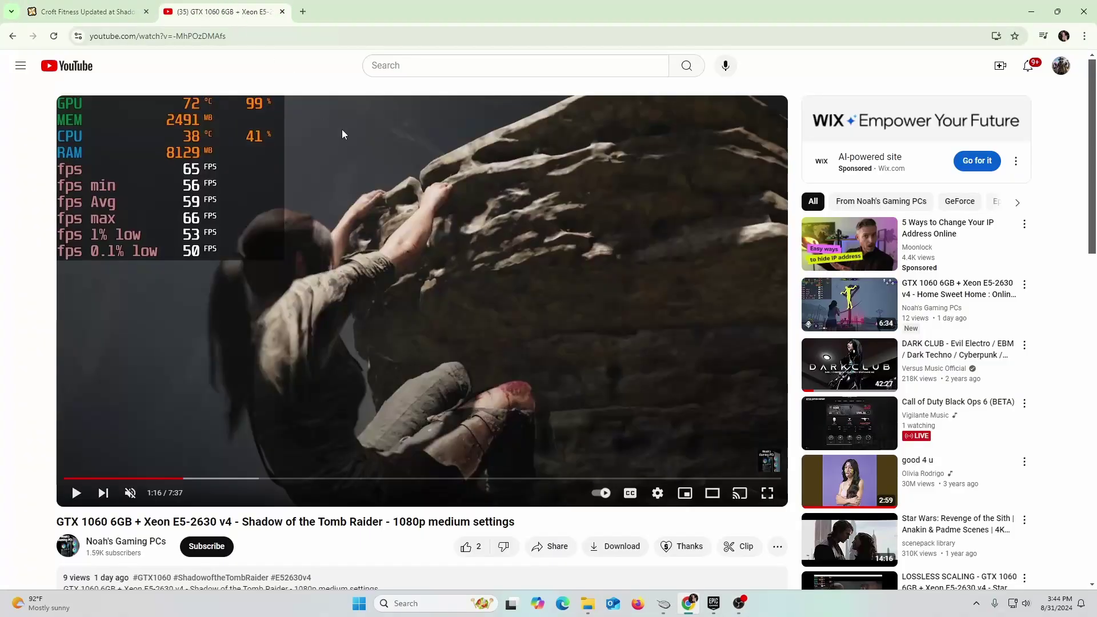
left_click(268, 340)
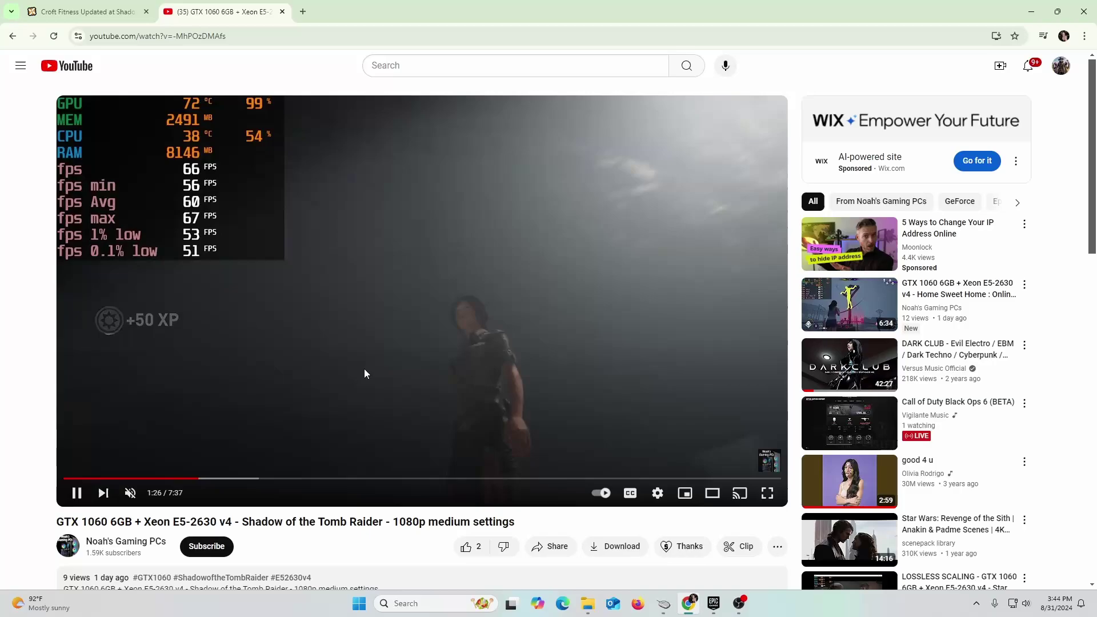
- Look over the Croft Fitness Updated mod page on Nexus Mods and view its author and user images
left_click(68, 11)
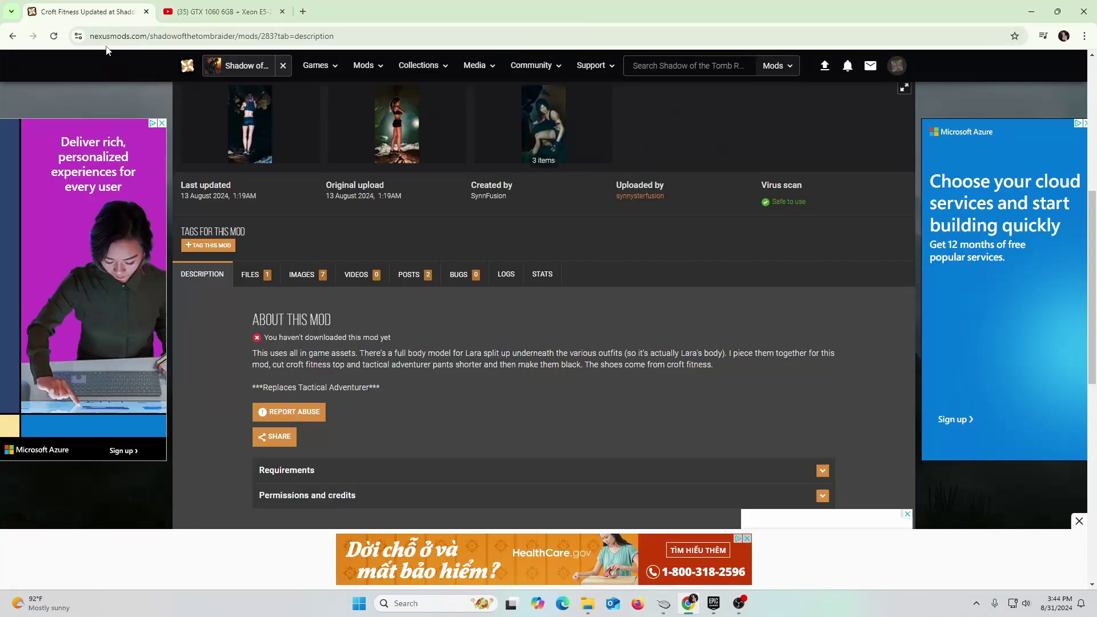
scroll(431, 273, "up", 5)
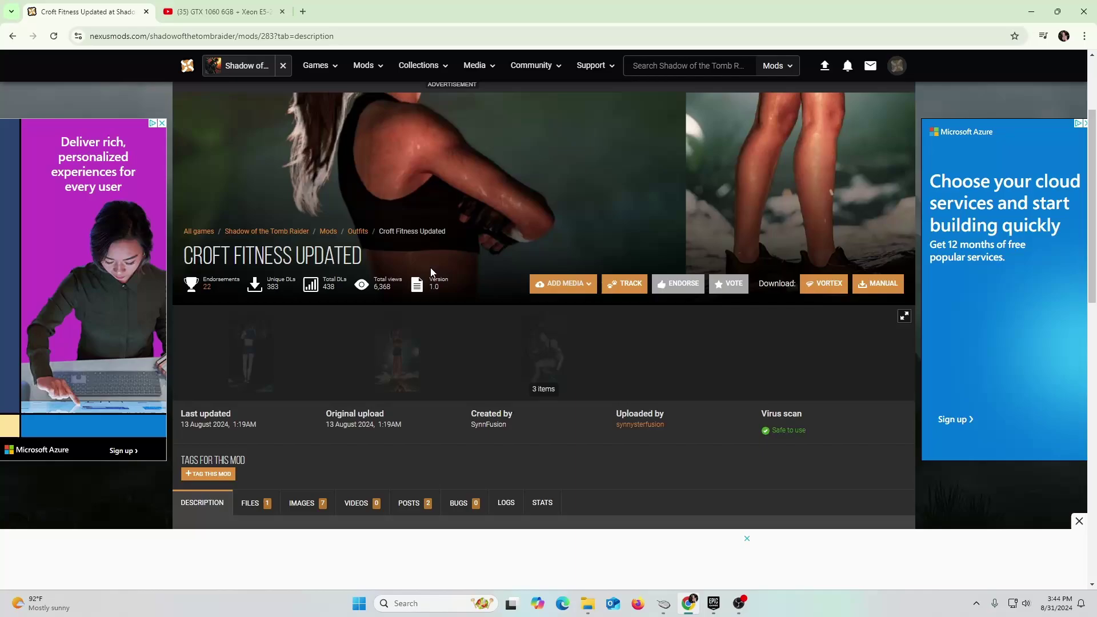
scroll(494, 280, "down", 4)
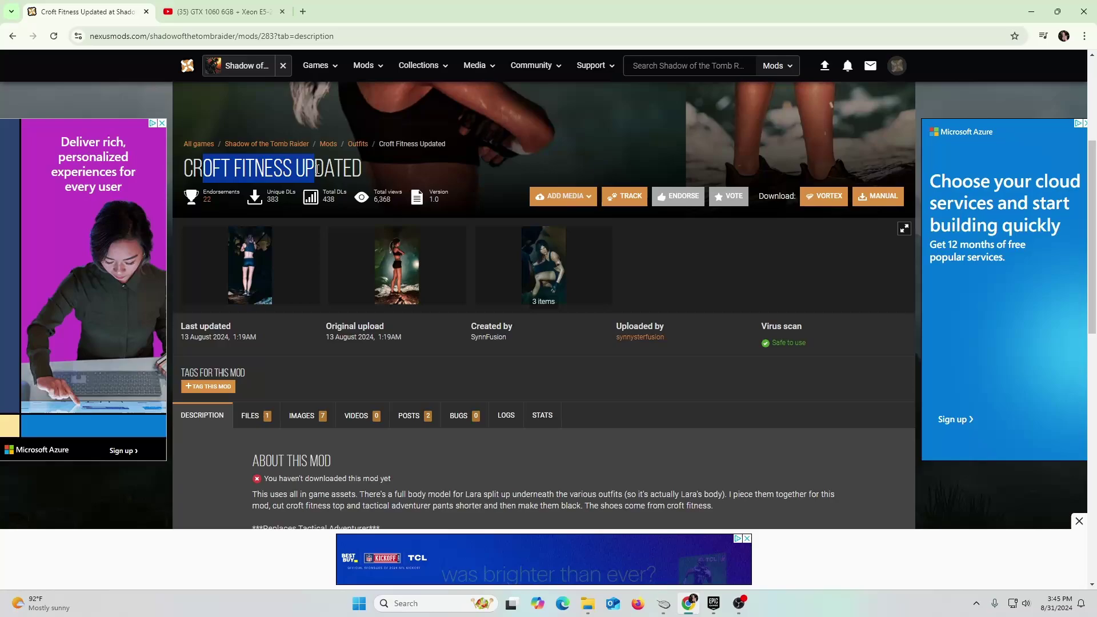
scroll(392, 252, "down", 4)
scroll(286, 245, "up", 3)
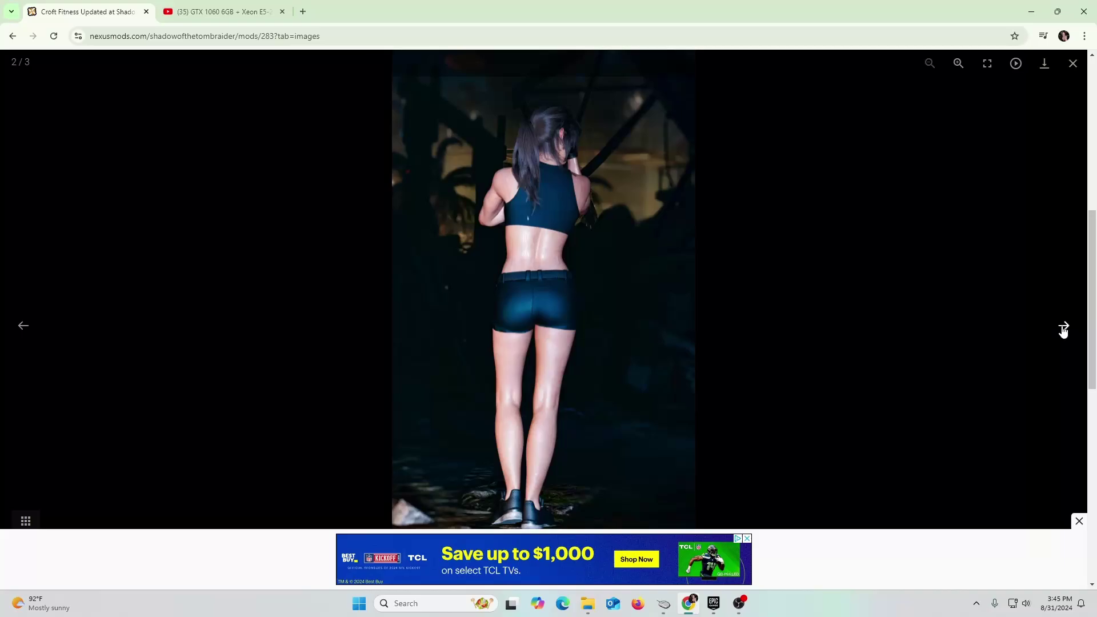
left_click(1064, 330)
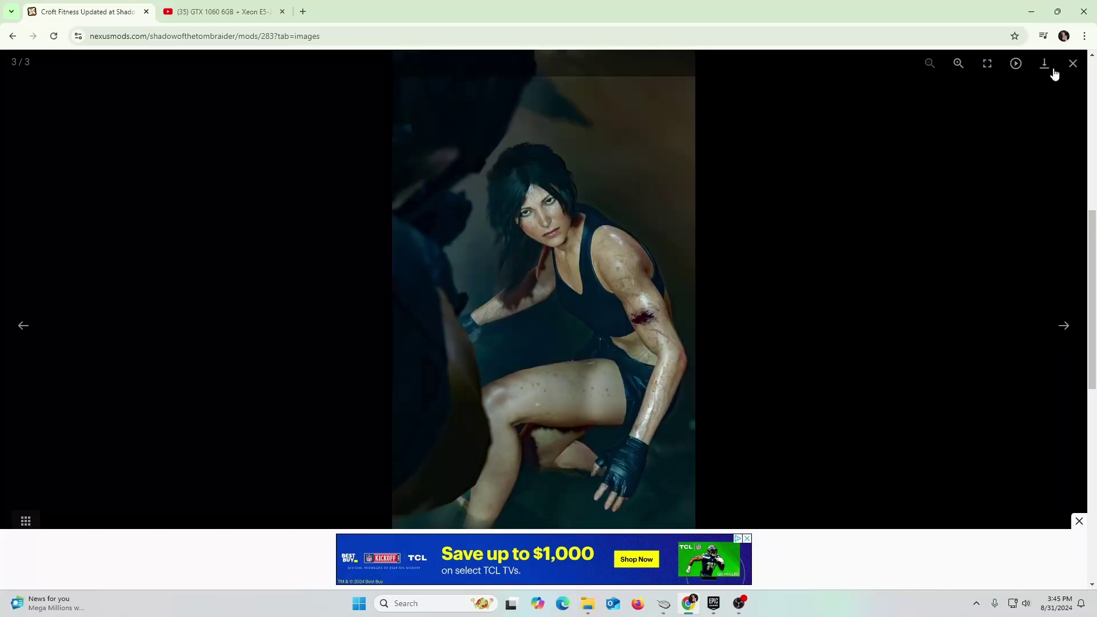
left_click(1073, 62)
scroll(454, 327, "down", 4)
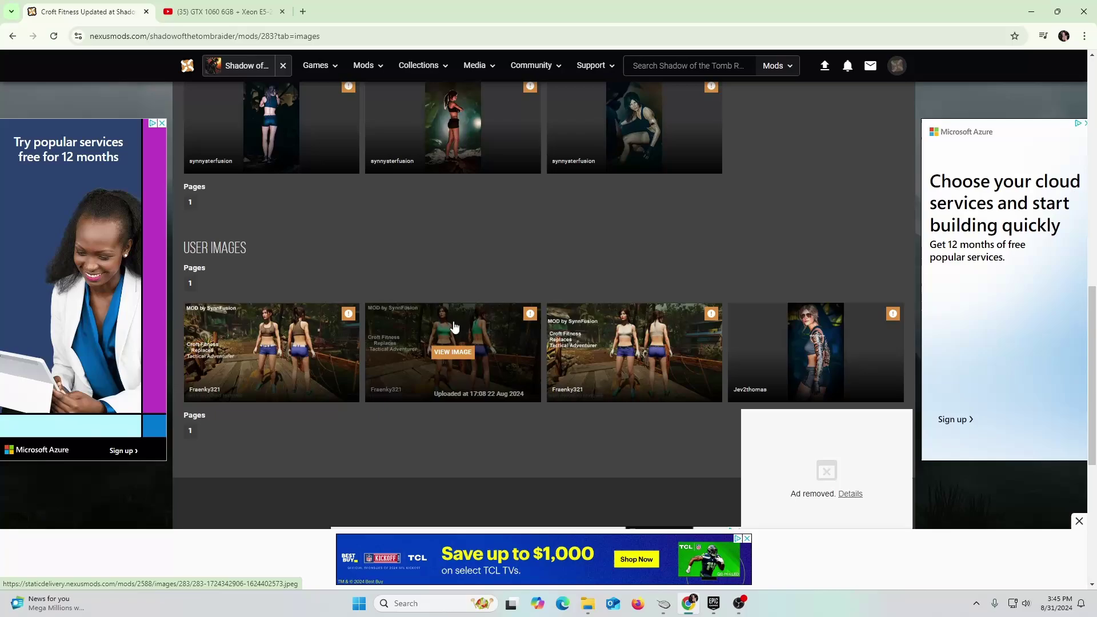
scroll(454, 320, "up", 8)
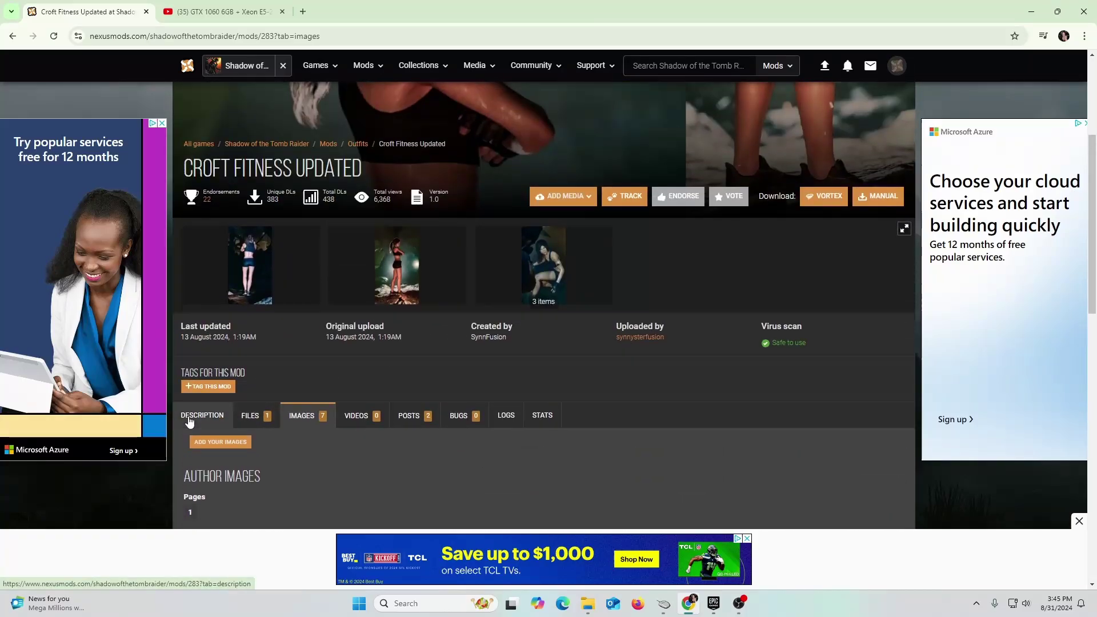
- Read the description of the Croft Fitness Updated mod
left_click(190, 421)
scroll(274, 394, "down", 3)
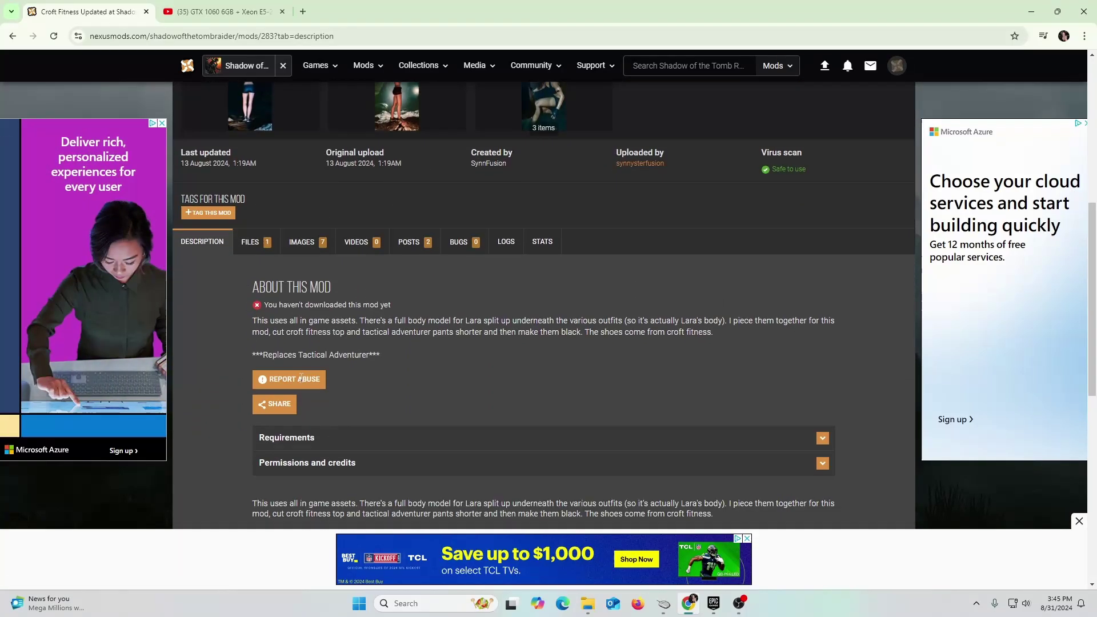
scroll(301, 378, "down", 1)
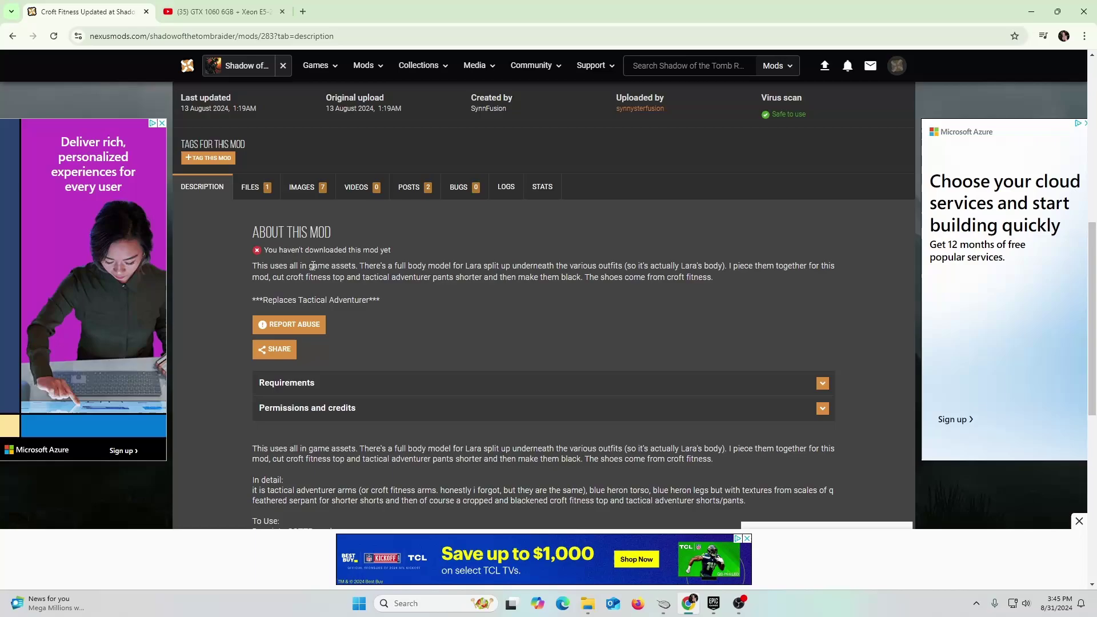
scroll(313, 266, "up", 9)
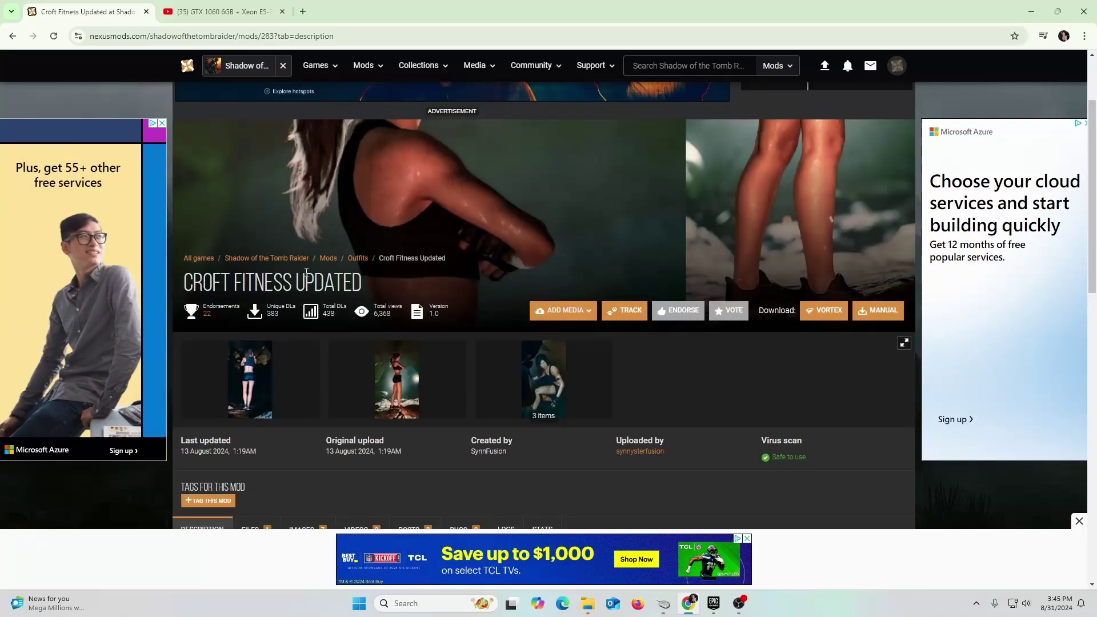
- Search Google in a new tab for "nexus mods shadow of the tomb raider"
left_click(303, 12)
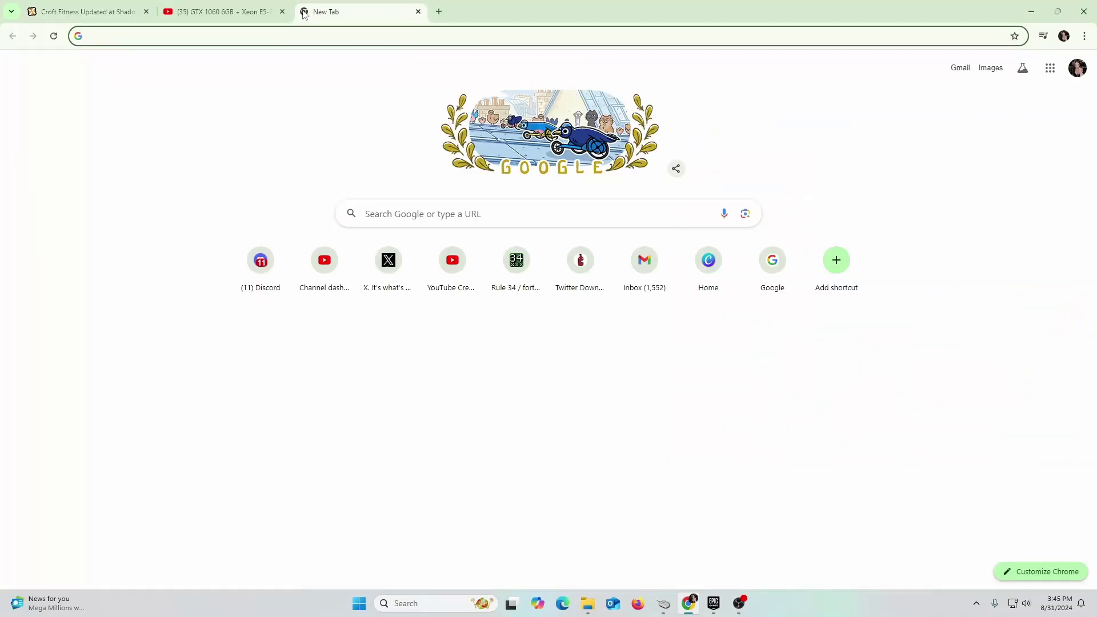
type("google.com")
key("Return")
type("ne")
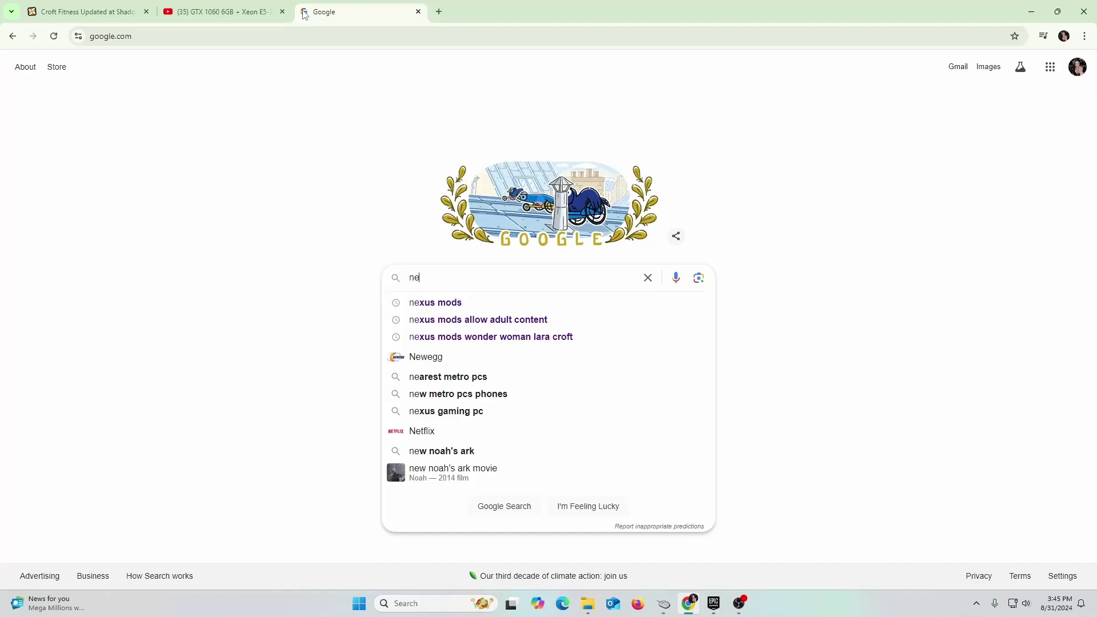
type("xus mods sha")
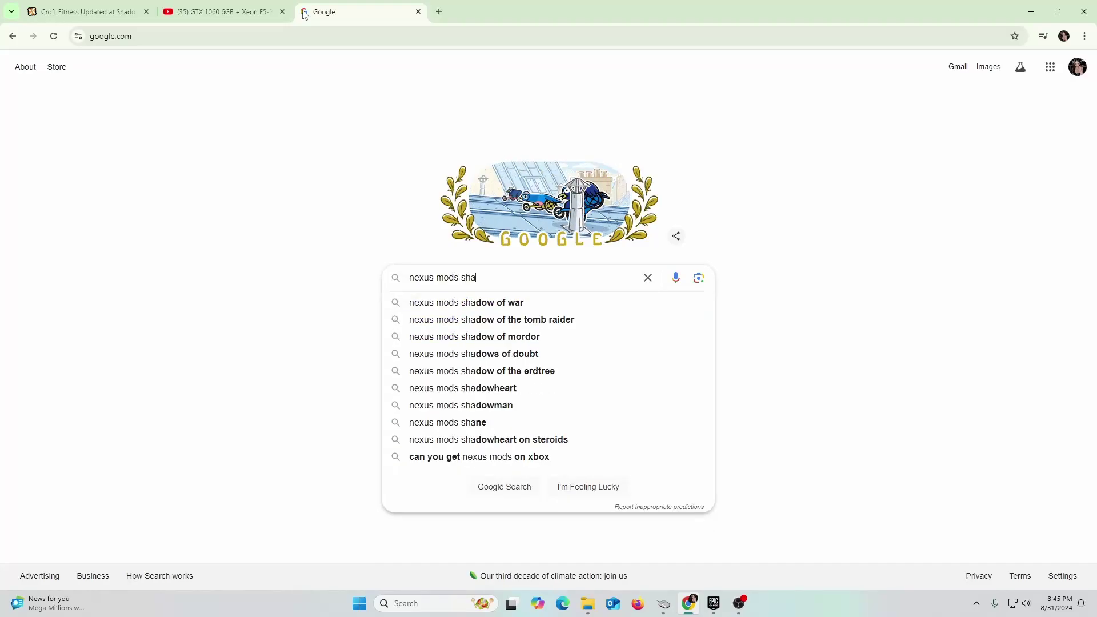
key("Down")
key("Down")
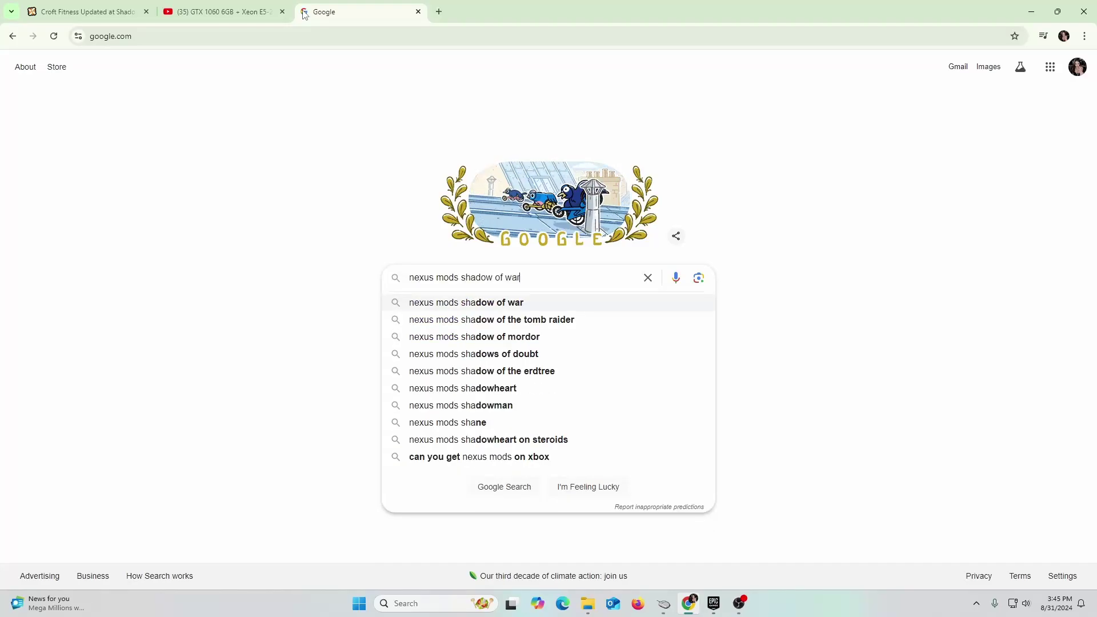
key("Return")
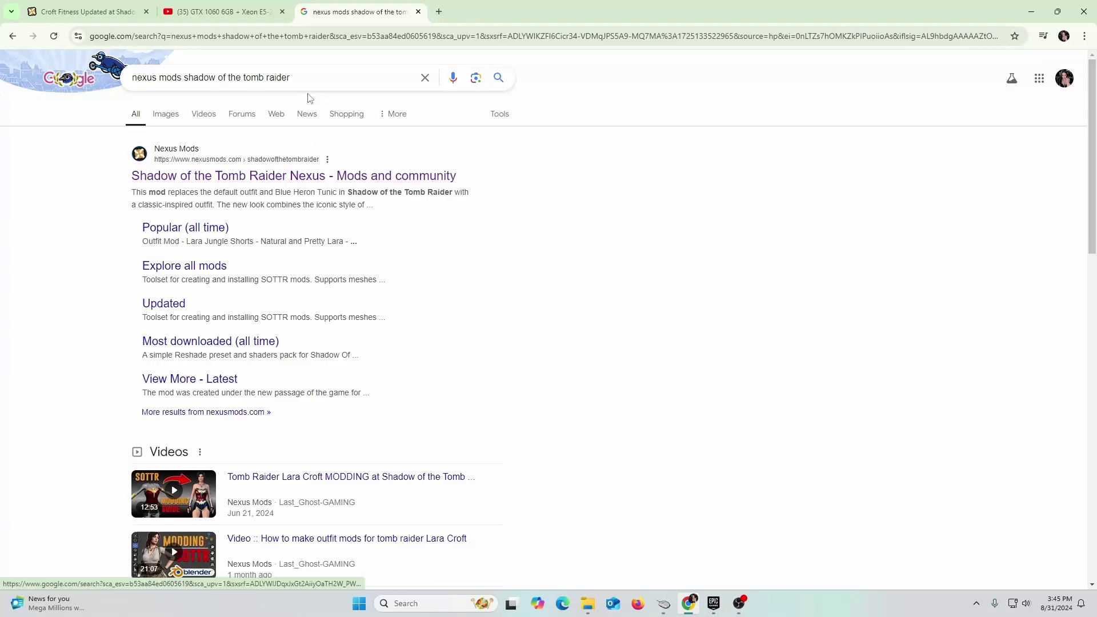
left_click(134, 13)
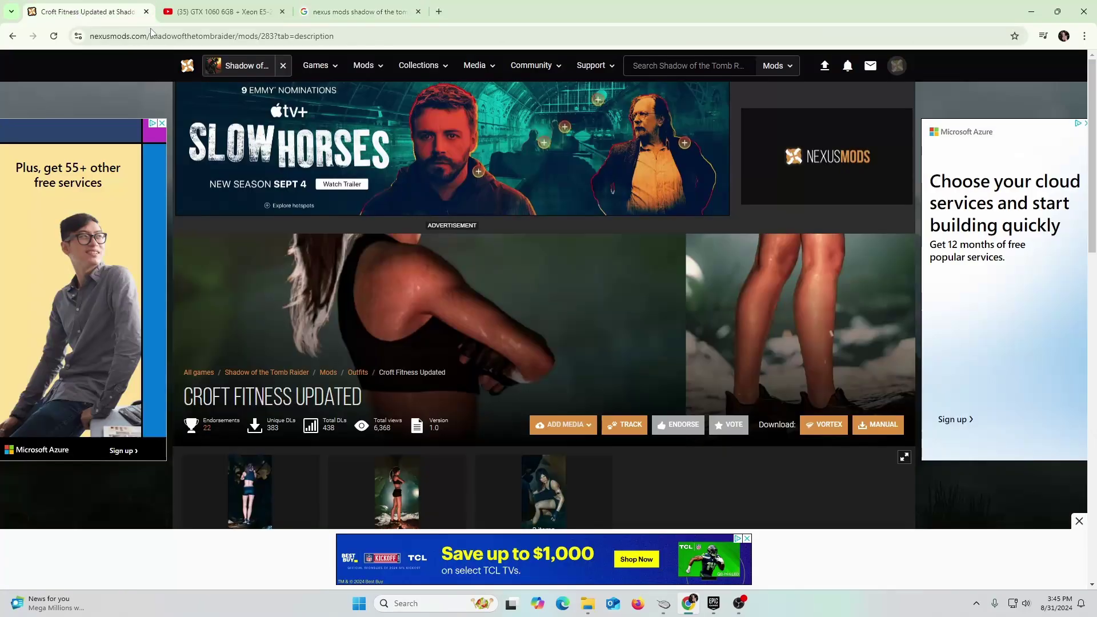
left_click(375, 12)
scroll(312, 329, "down", 3)
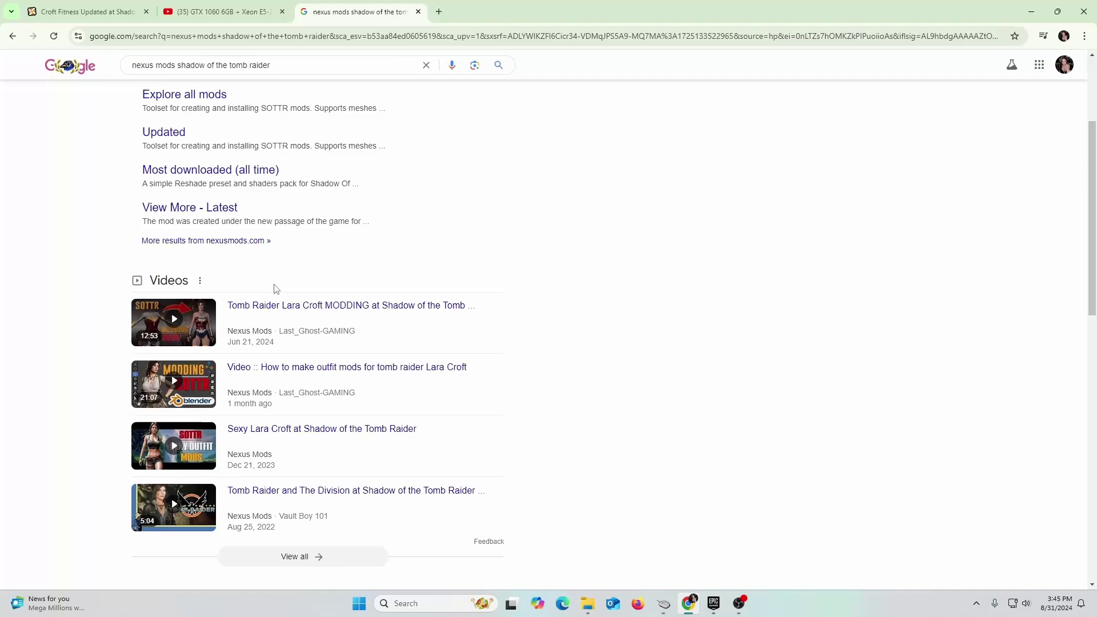
scroll(274, 286, "up", 3)
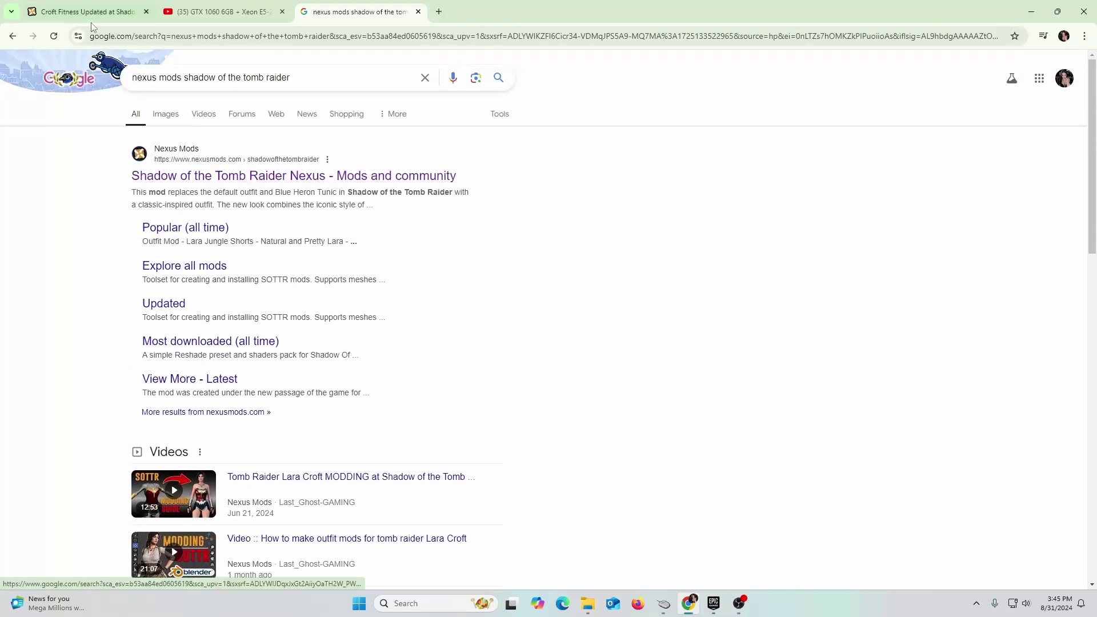
- Expand the requirements of the Croft Fitness Updated mod and open the required SOTTR Modding Tools page in a new tab
key("ctrl+1")
scroll(297, 121, "down", 4)
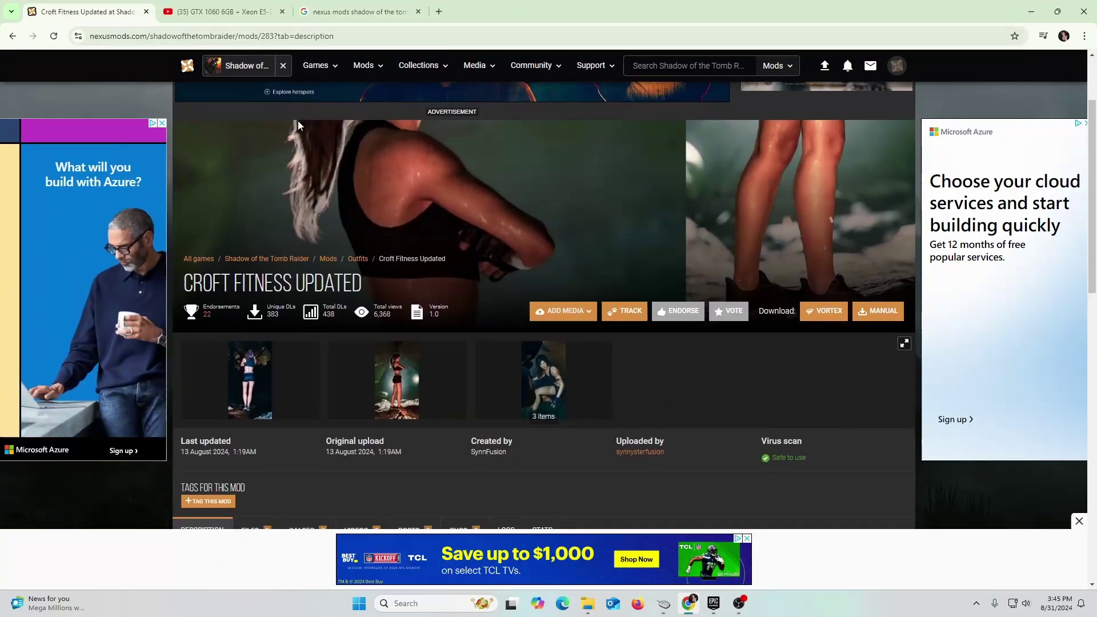
scroll(297, 121, "down", 3)
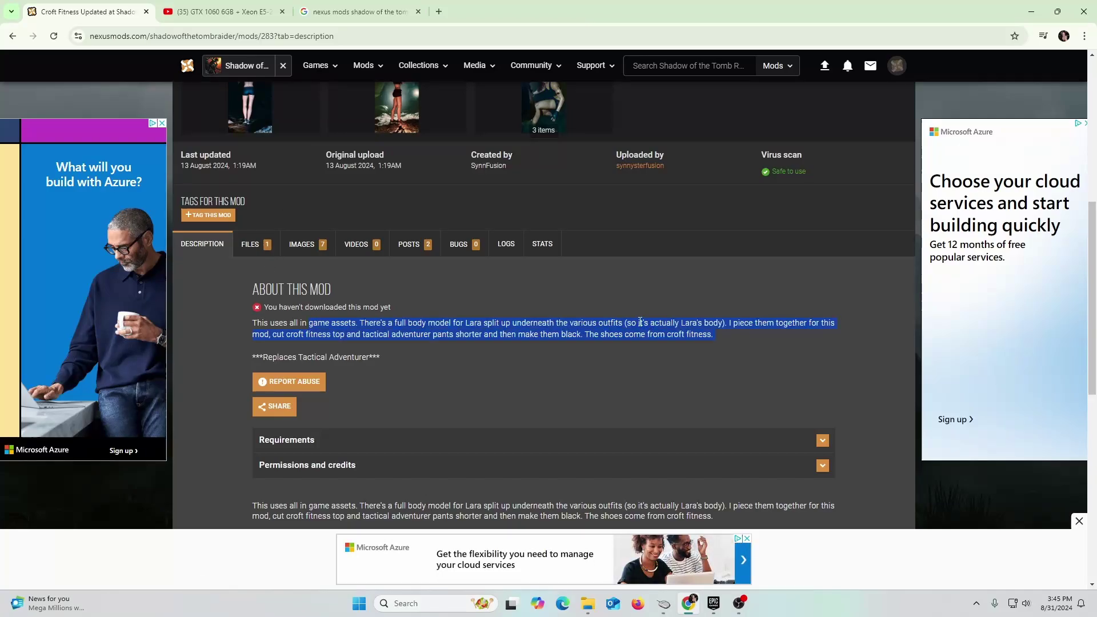
scroll(329, 329, "down", 2)
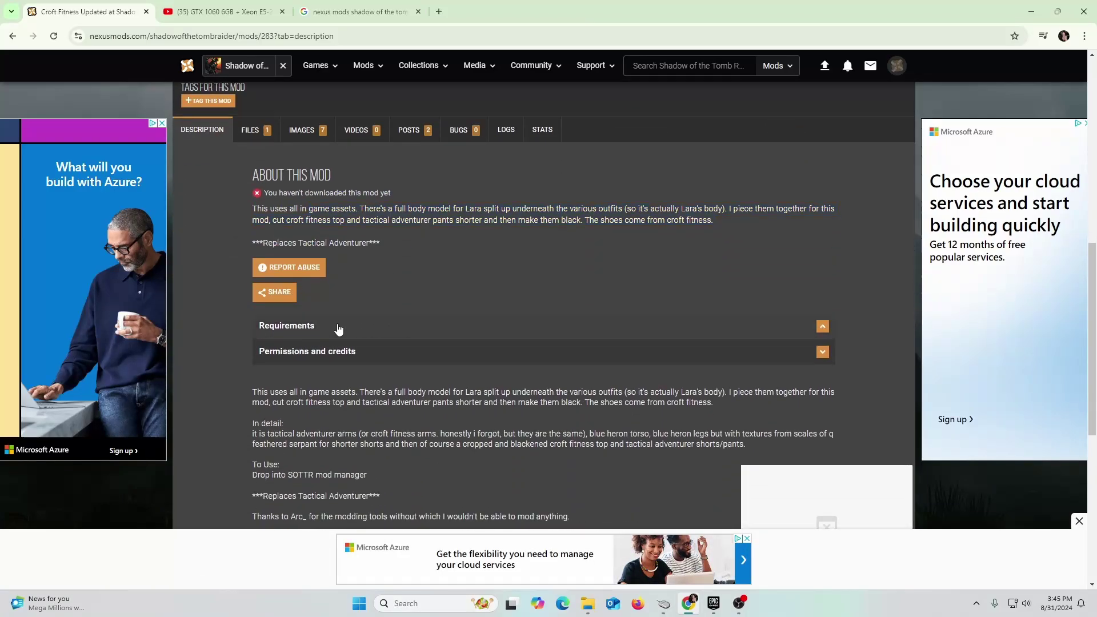
left_click(335, 335)
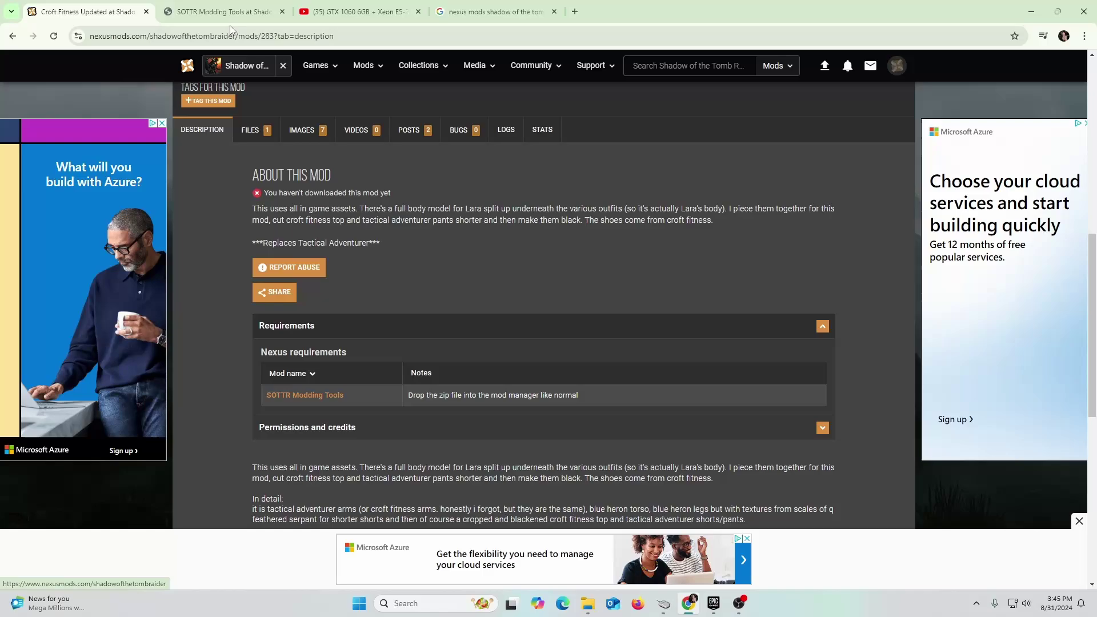
left_click(227, 11)
scroll(184, 135, "down", 2)
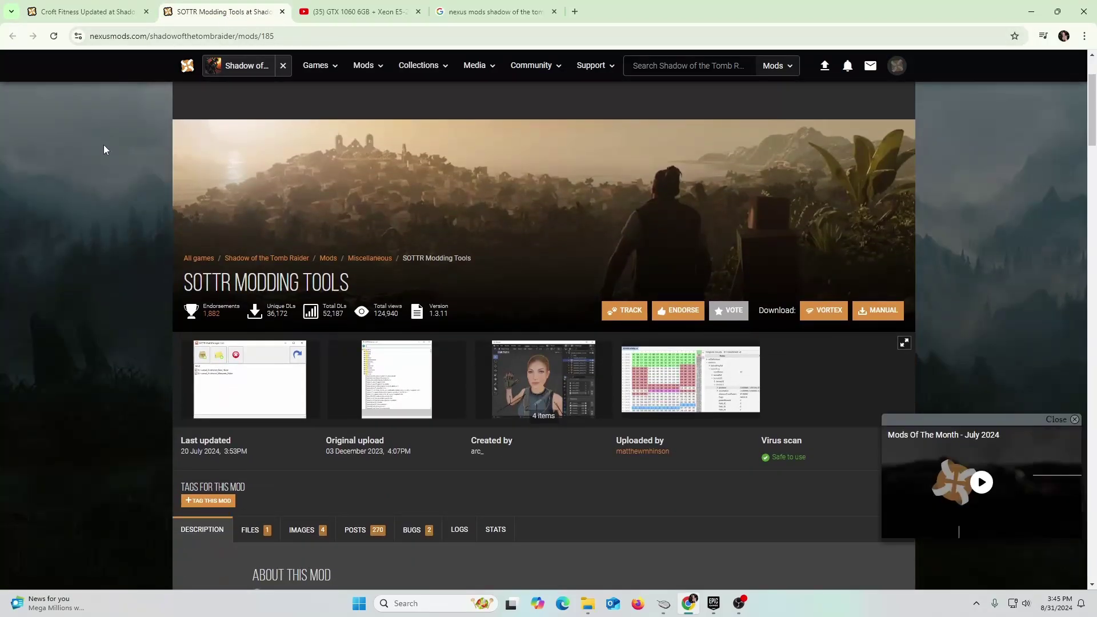
scroll(654, 164, "up", 2)
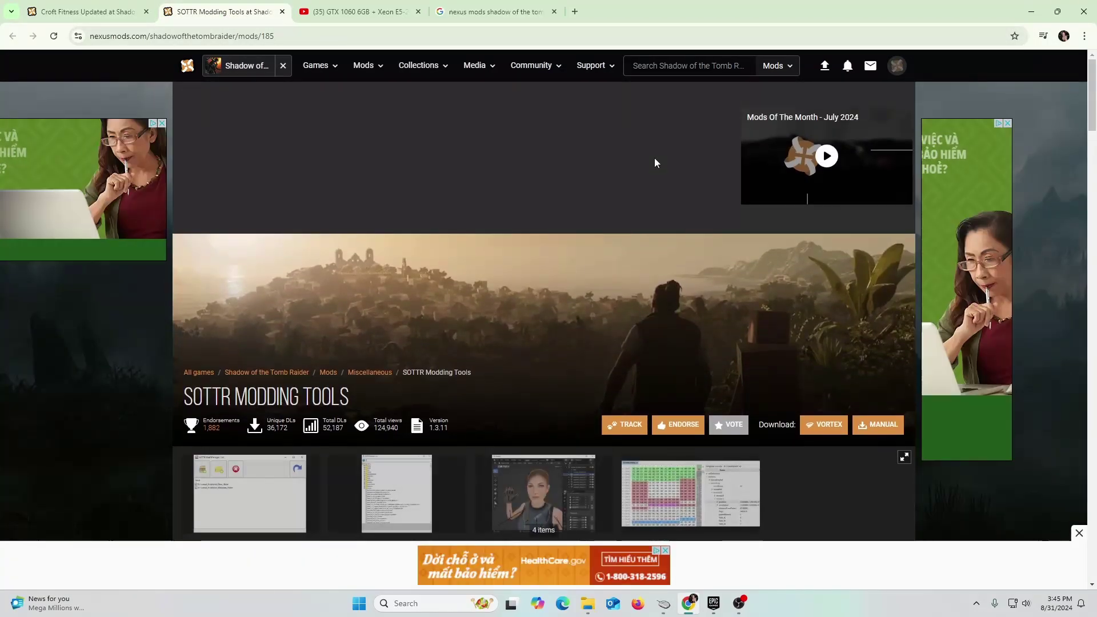
- Check the Nexus Mods account menu and examine the title and overview of the SOTTR Modding Tools page
left_click(896, 67)
left_click(899, 69)
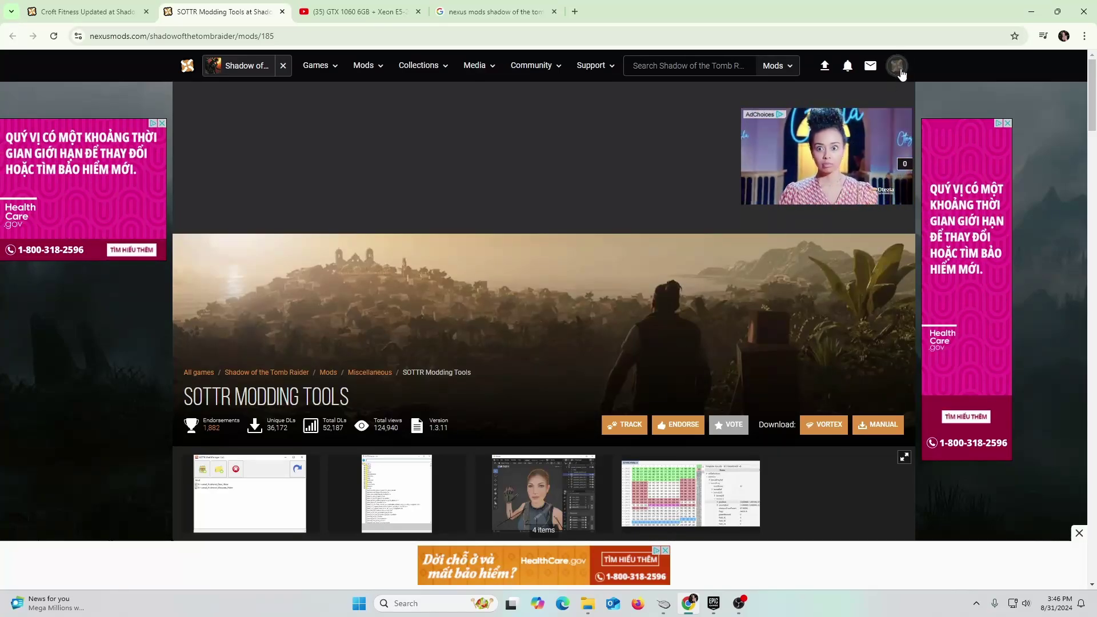
left_click(898, 69)
left_click(895, 72)
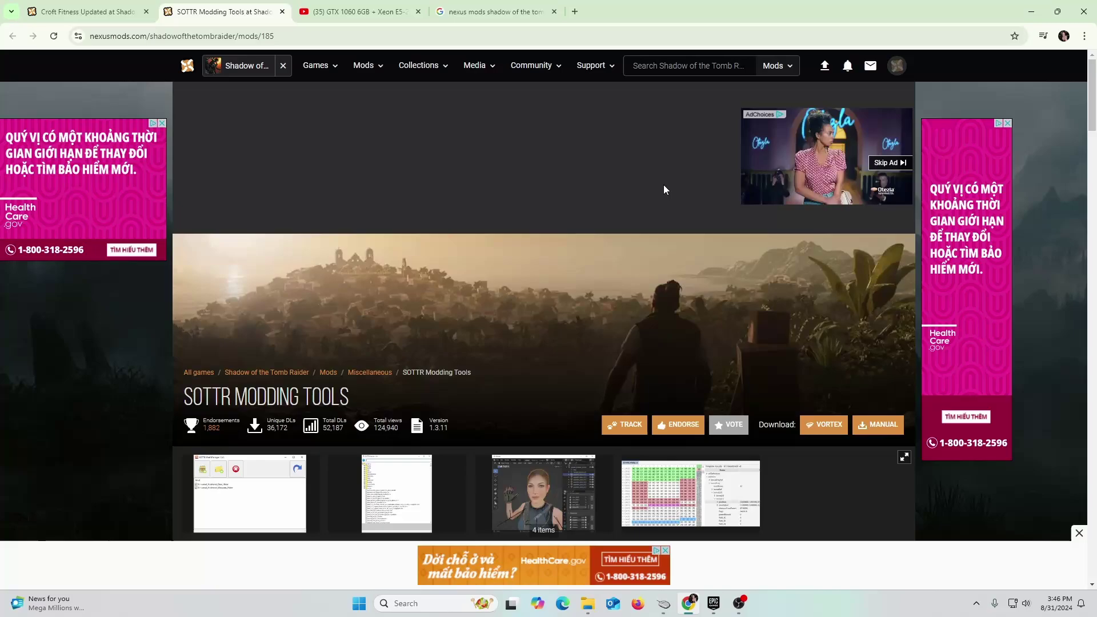
scroll(663, 186, "down", 2)
scroll(664, 184, "down", 4)
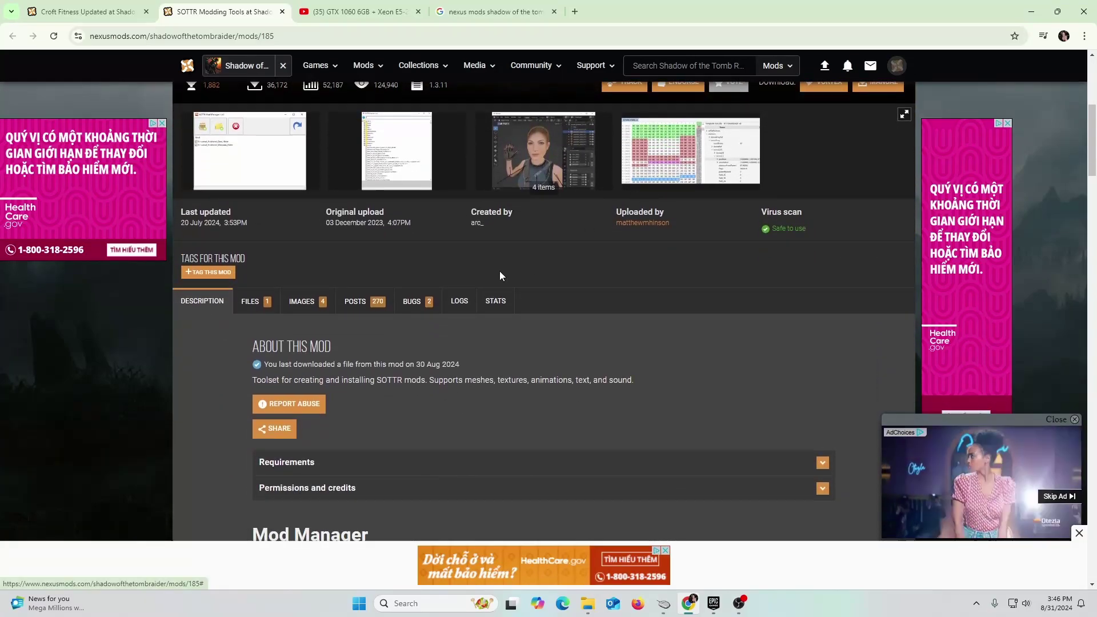
scroll(259, 309, "up", 5)
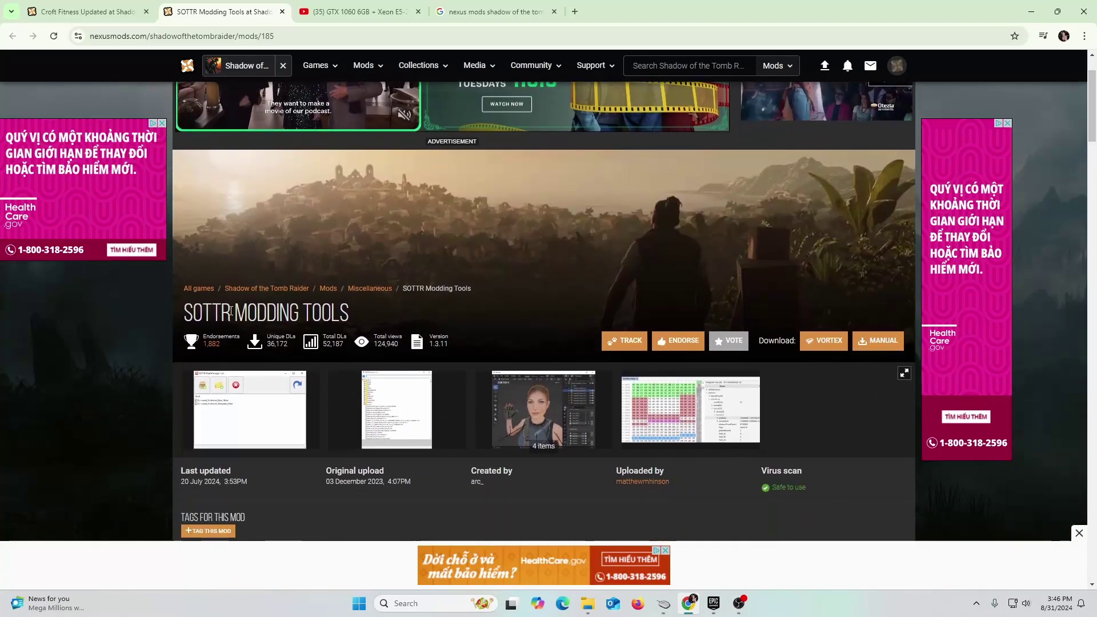
double_click(232, 311)
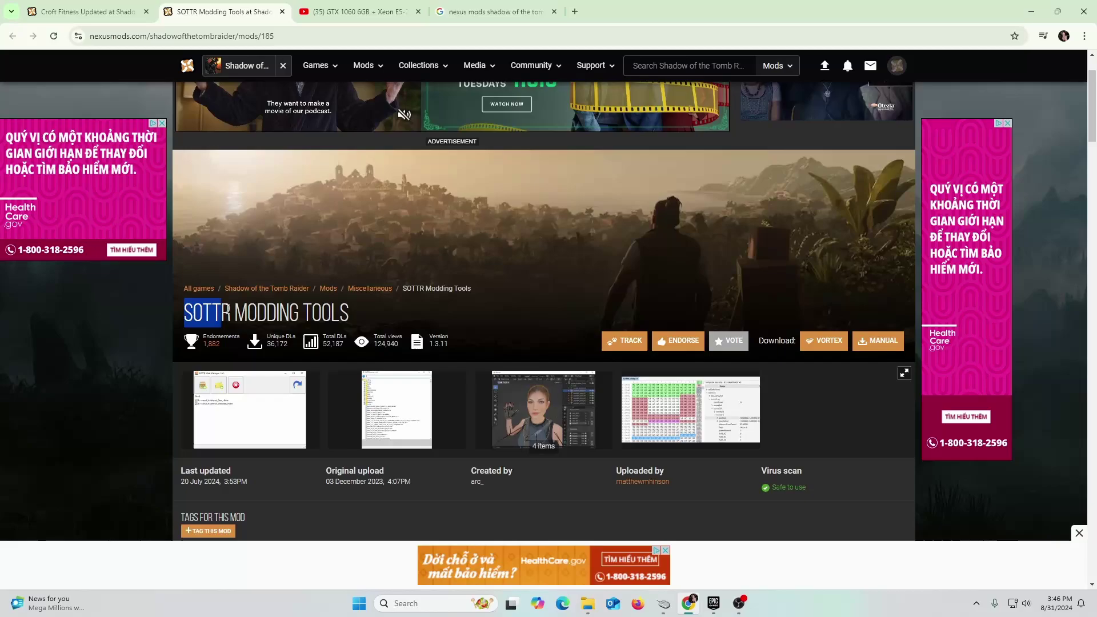
left_click(186, 309)
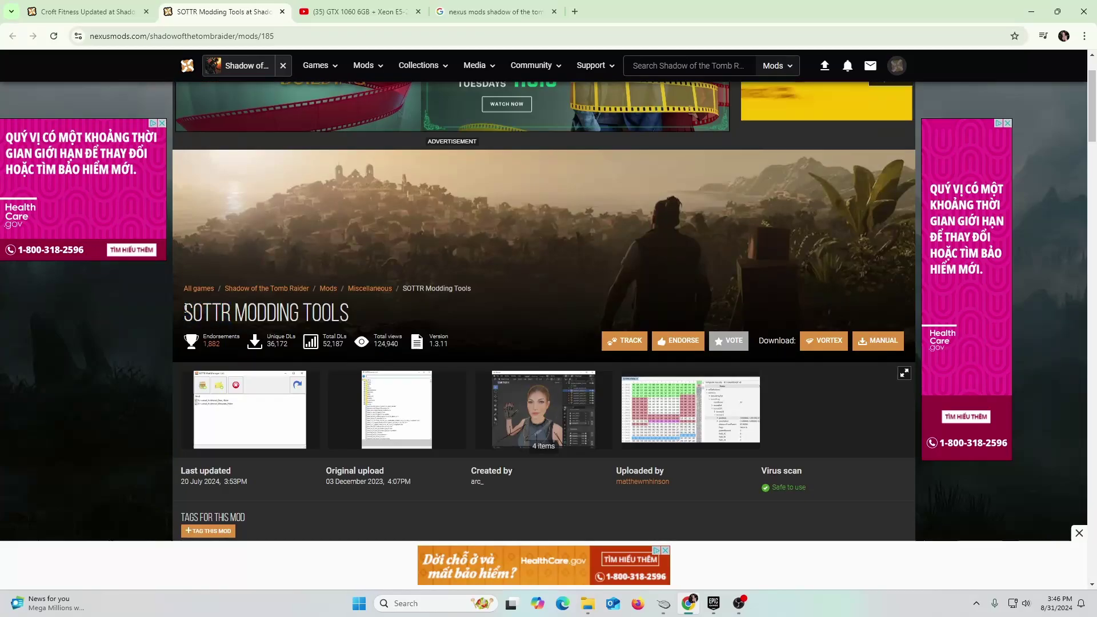
left_click_drag(202, 312, 255, 311)
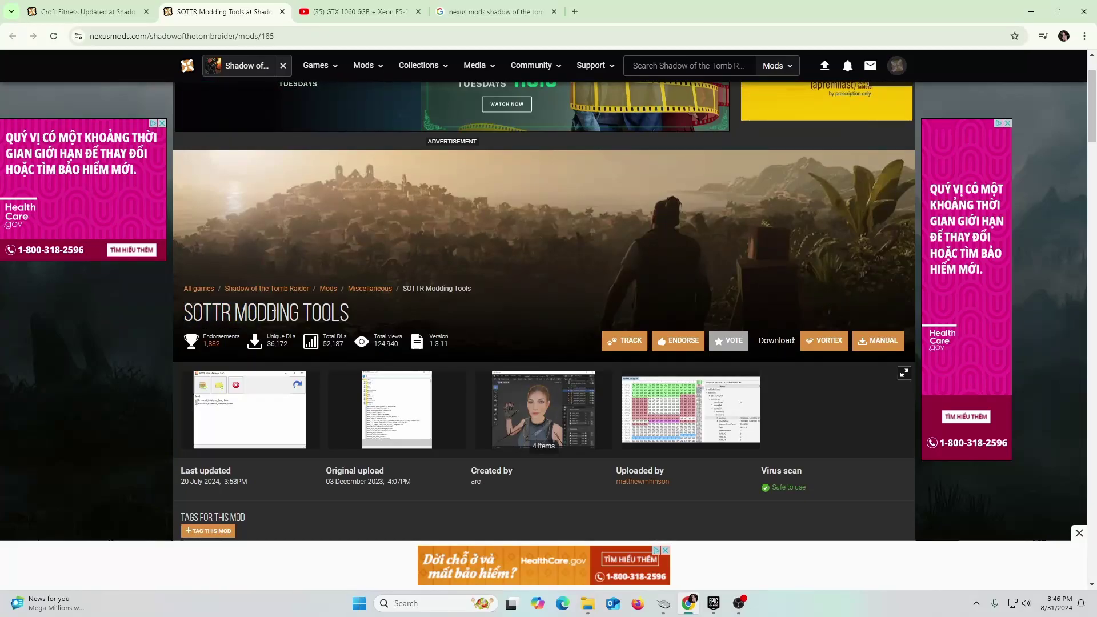
- Manually download the main Modding Tools file, version 1.3.11, using the free slow option, and check its download progress
scroll(273, 308, "down", 5)
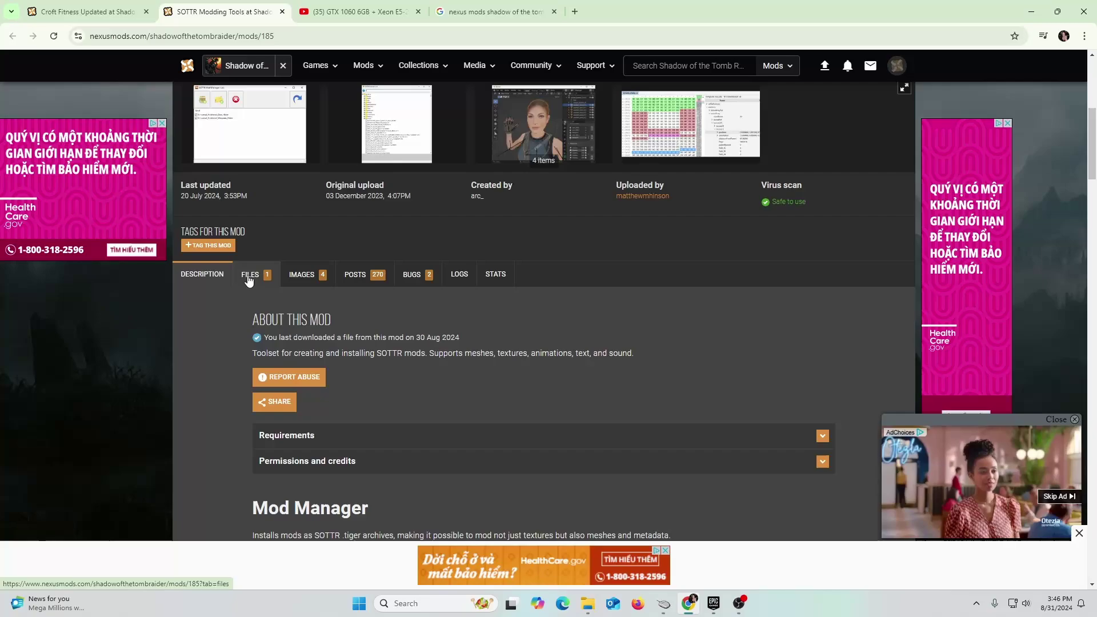
left_click(249, 281)
scroll(257, 291, "down", 2)
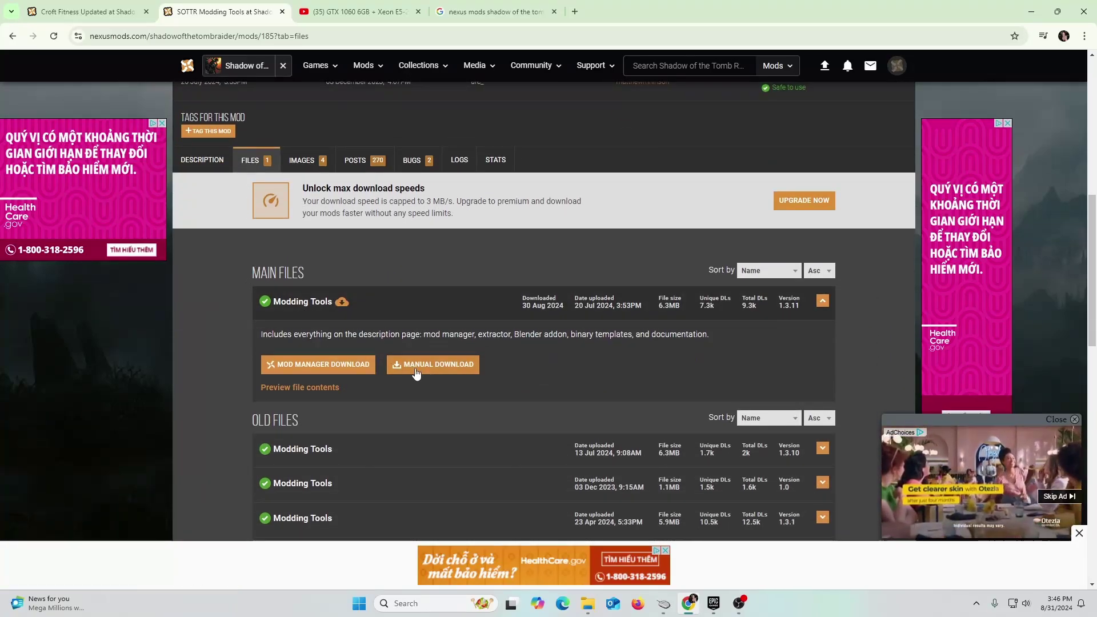
left_click(451, 370)
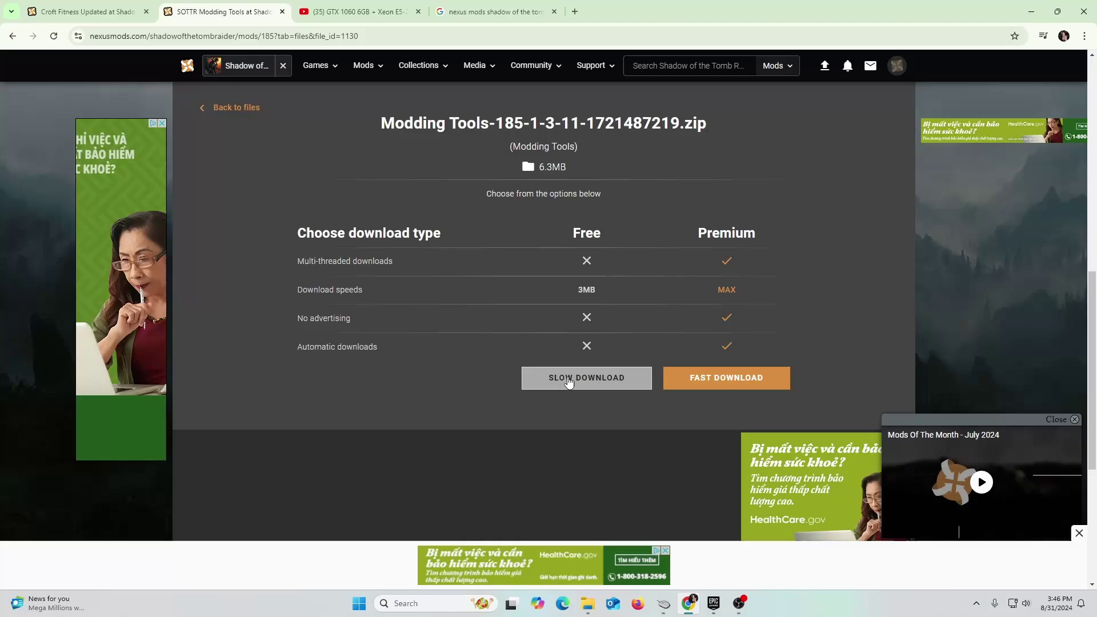
left_click(569, 386)
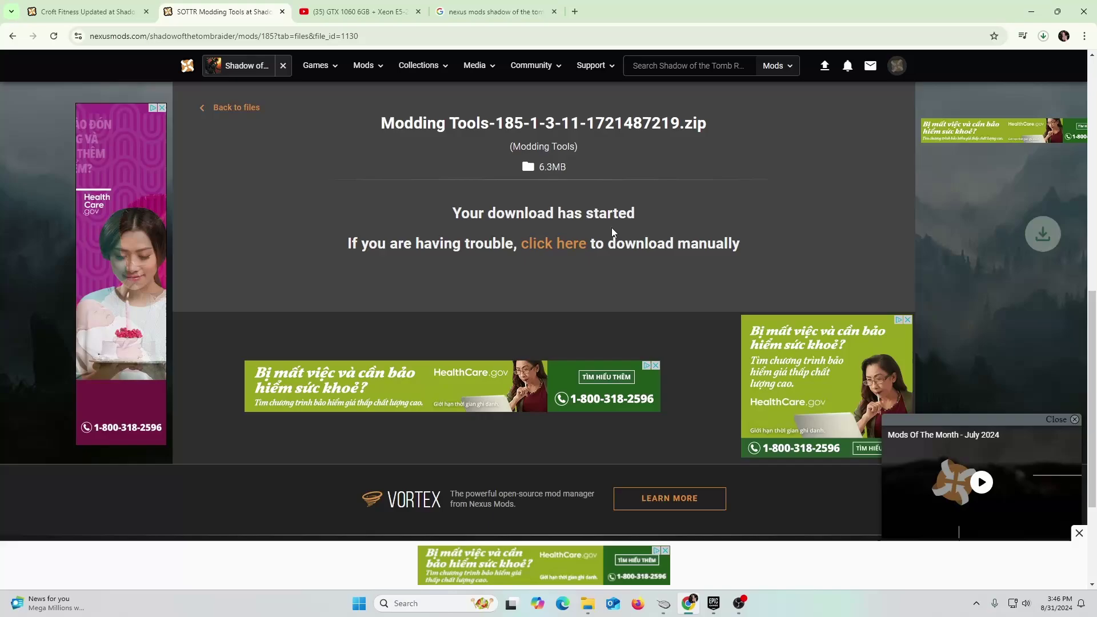
left_click(1043, 37)
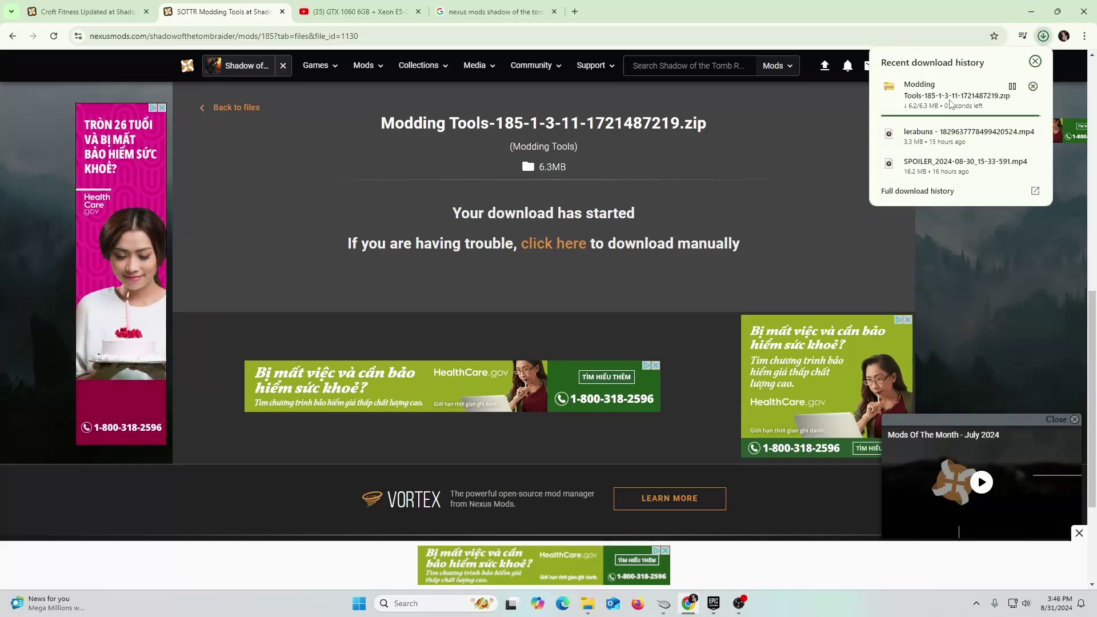
left_click(1036, 61)
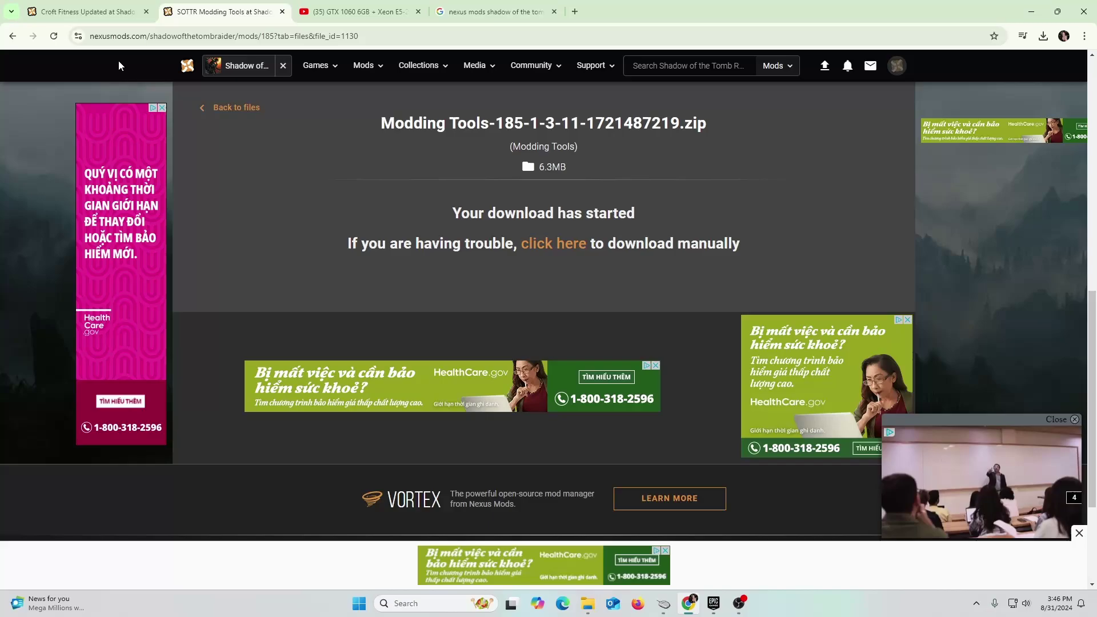
- Manually download the crop_top_shorts_and_sneakers main file of the Croft Fitness Updated mod using the free slow option
left_click(93, 12)
scroll(344, 254, "up", 8)
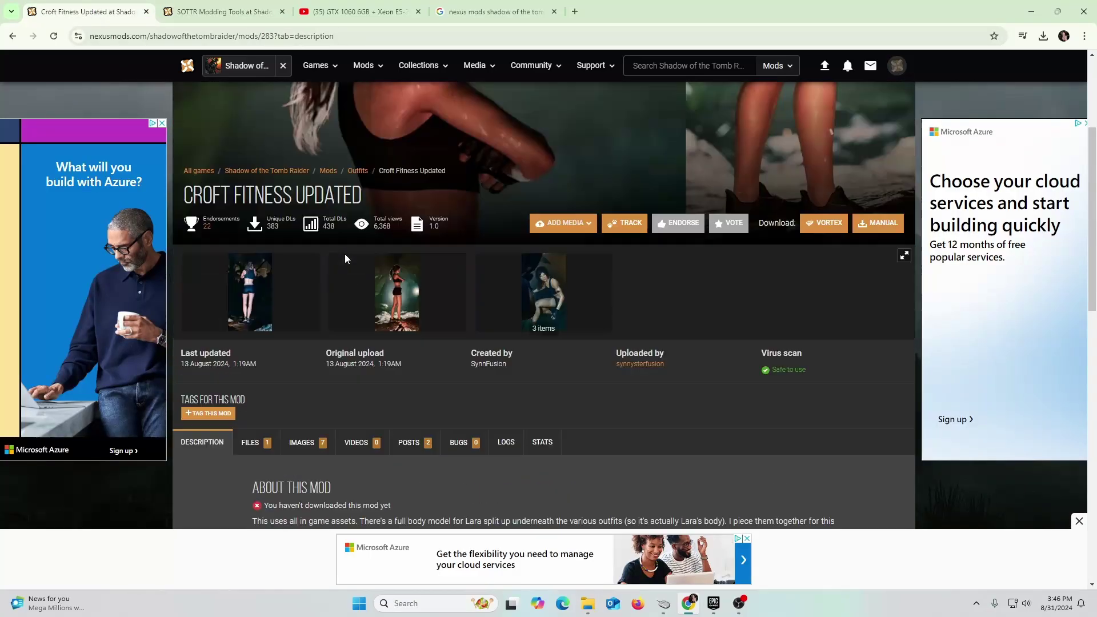
scroll(382, 225, "down", 4)
scroll(381, 229, "down", 1)
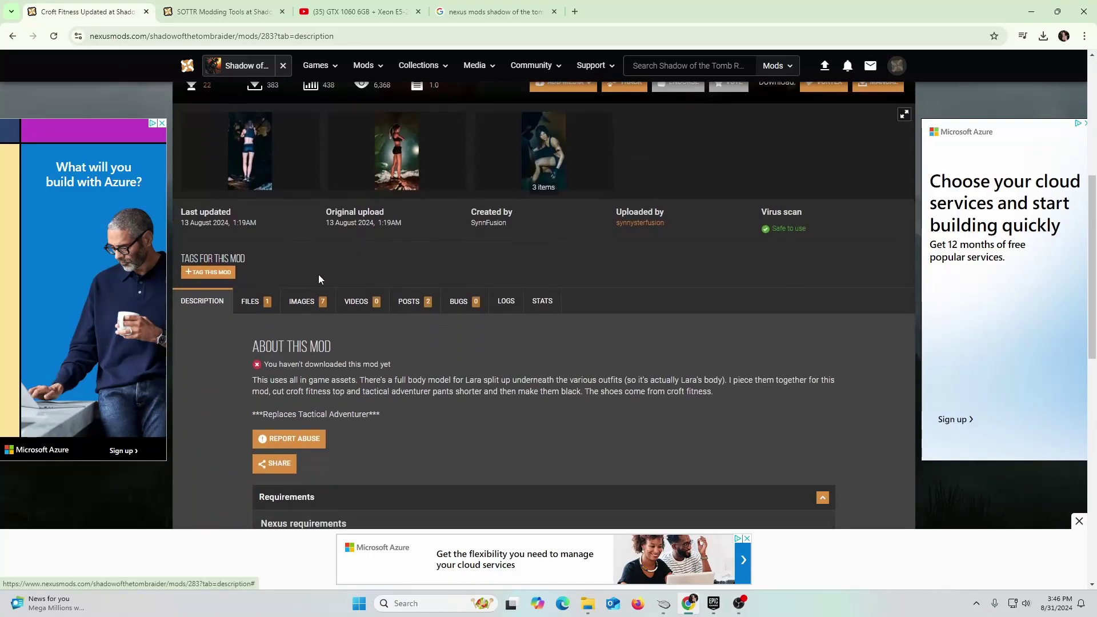
left_click(252, 312)
scroll(252, 311, "down", 2)
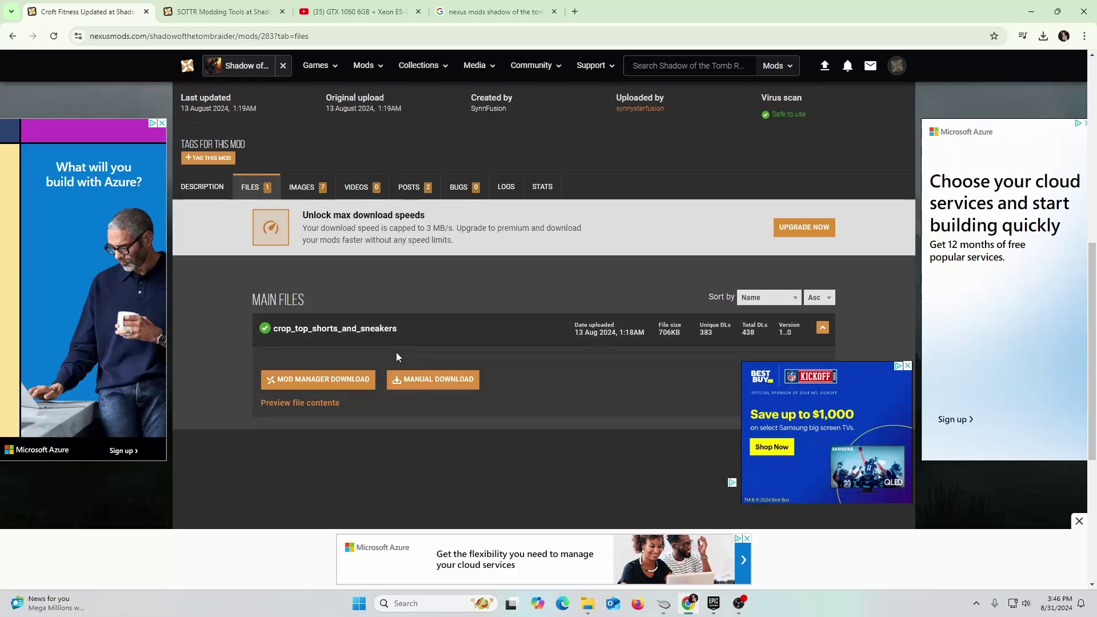
scroll(309, 328, "down", 4)
scroll(303, 332, "up", 4)
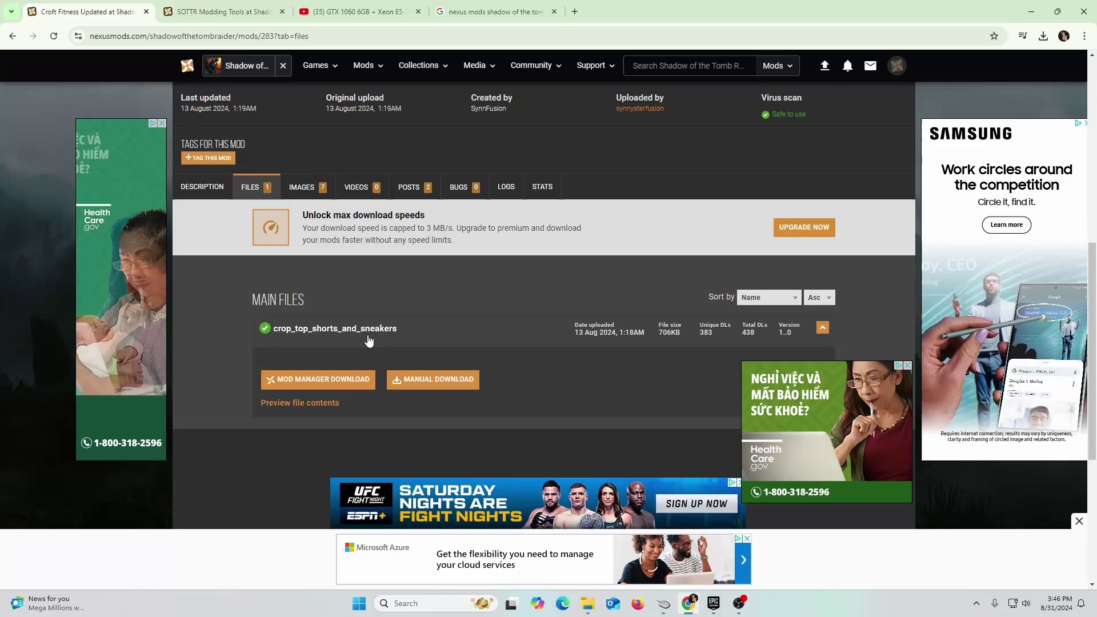
left_click(434, 379)
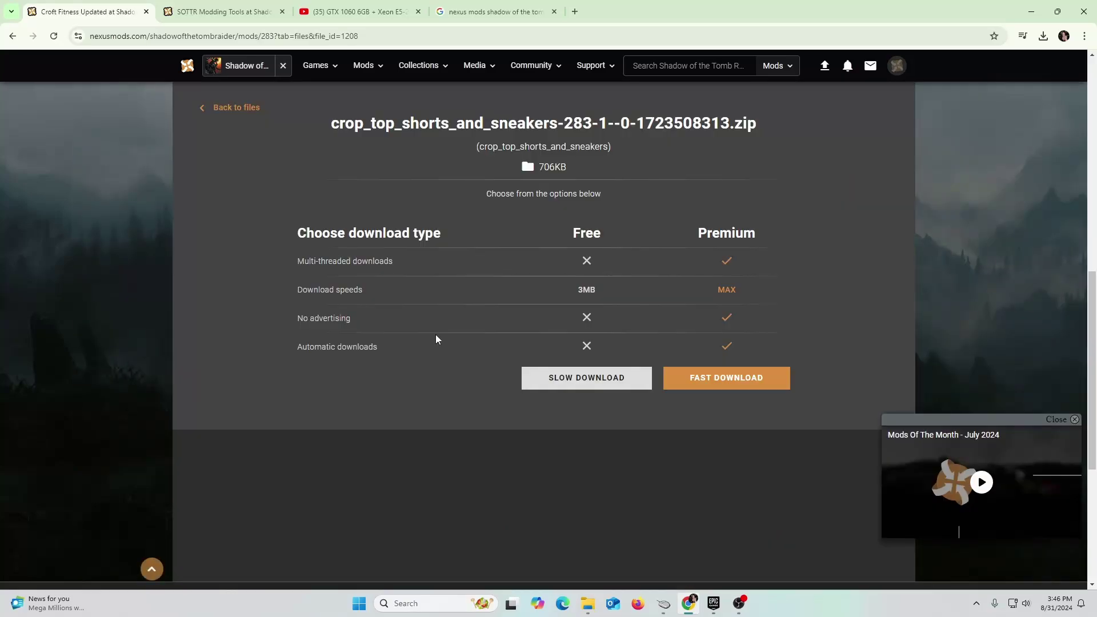
left_click(597, 386)
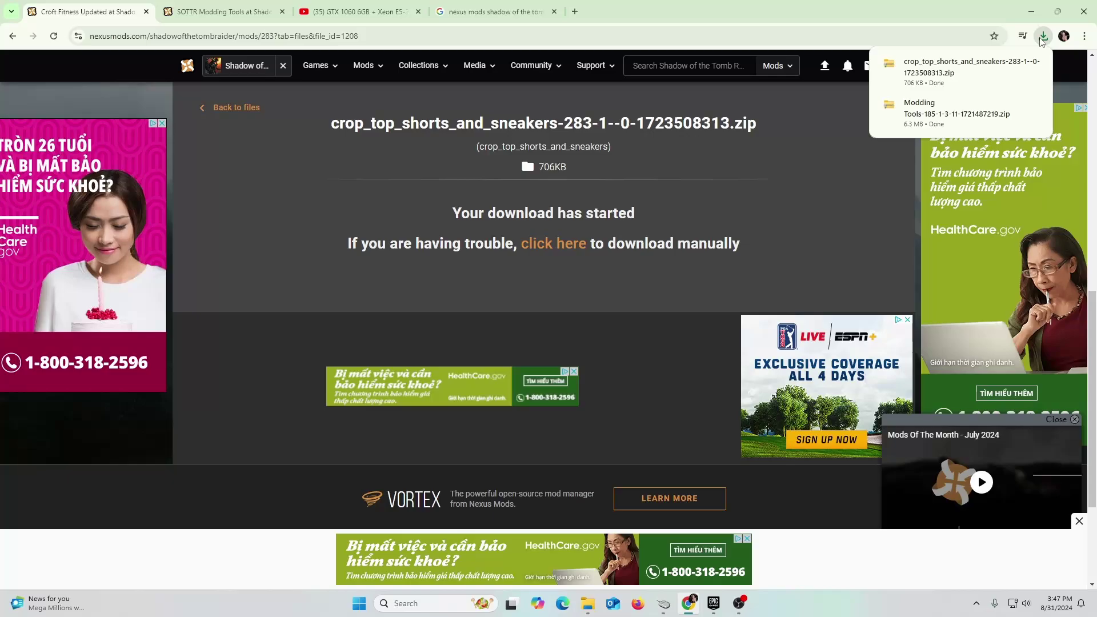
- In File Explorer, extract Modding Tools-185-1-3-11-1721487219.zip from Downloads into the default destination folder
left_click(591, 604)
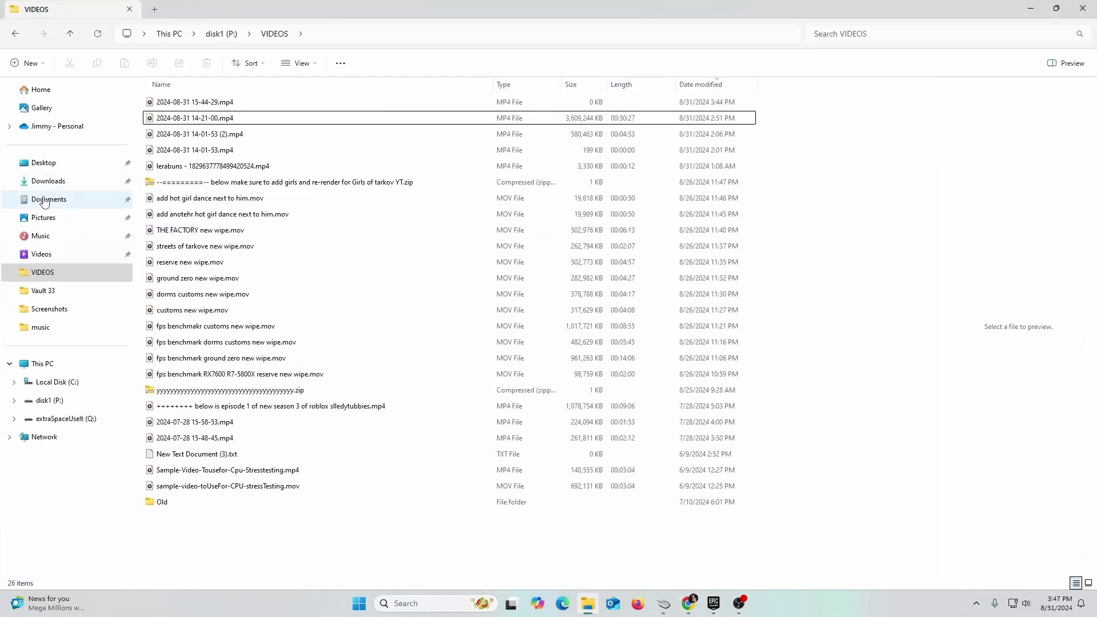
left_click(51, 180)
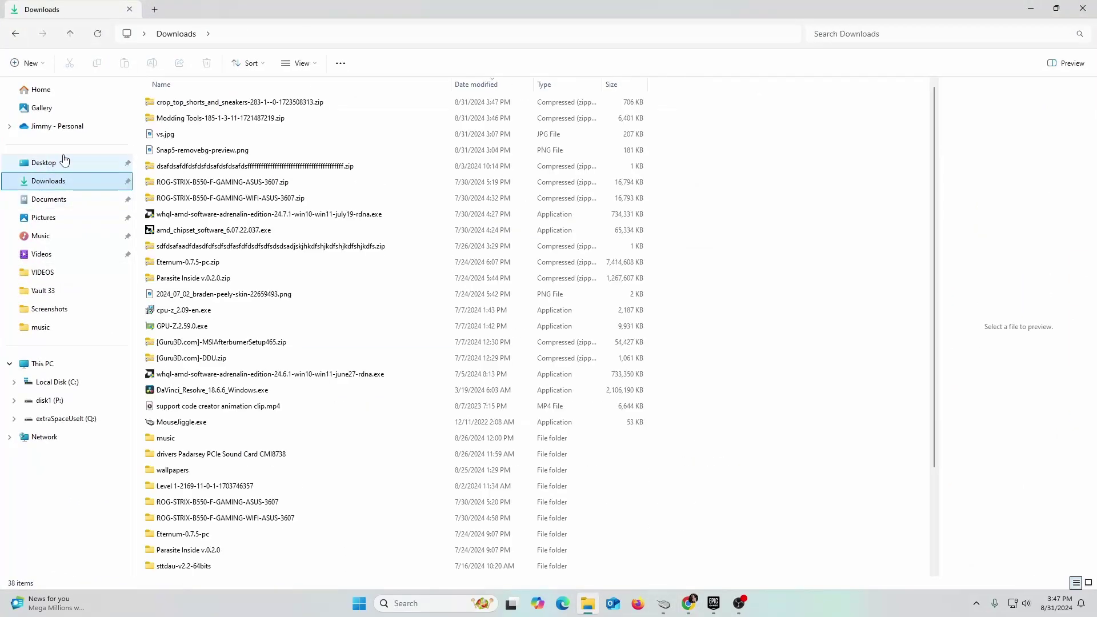
left_click(201, 120)
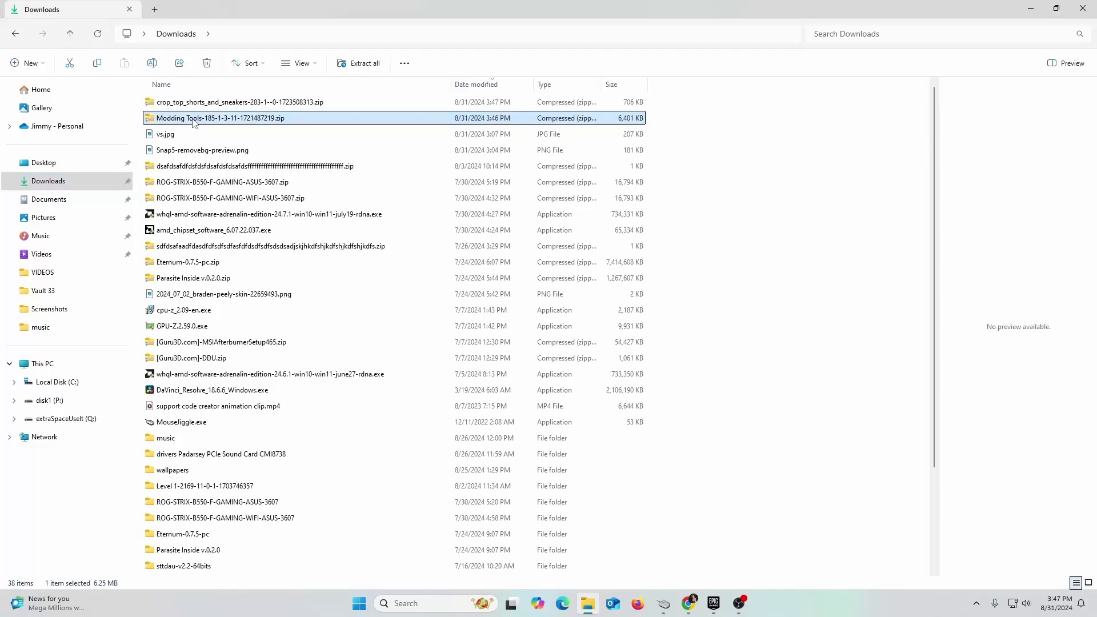
right_click(194, 123)
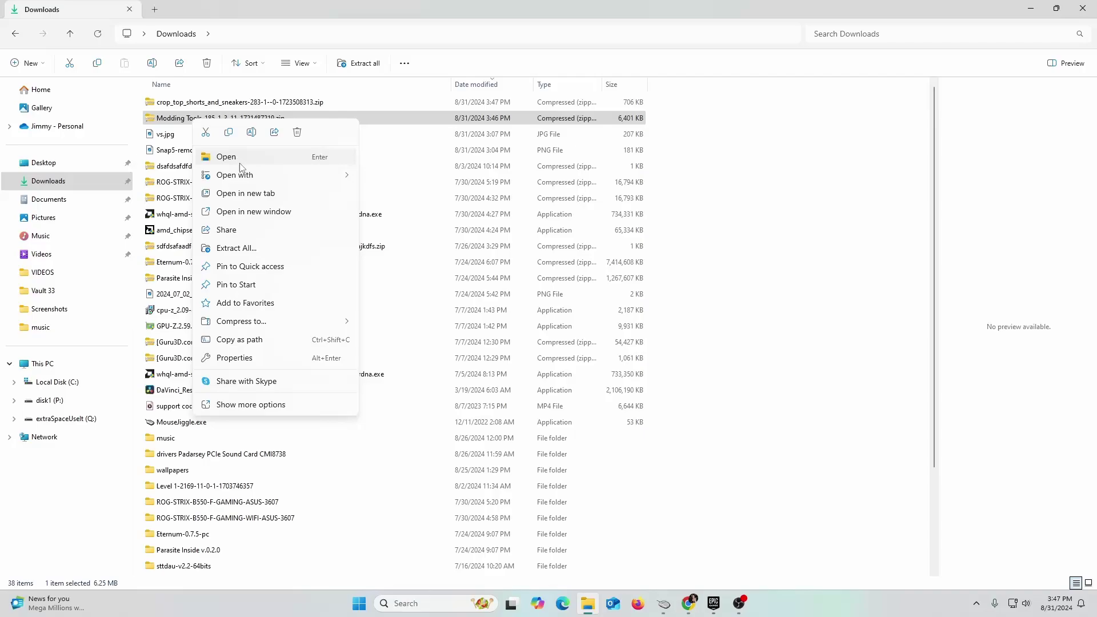
left_click(249, 247)
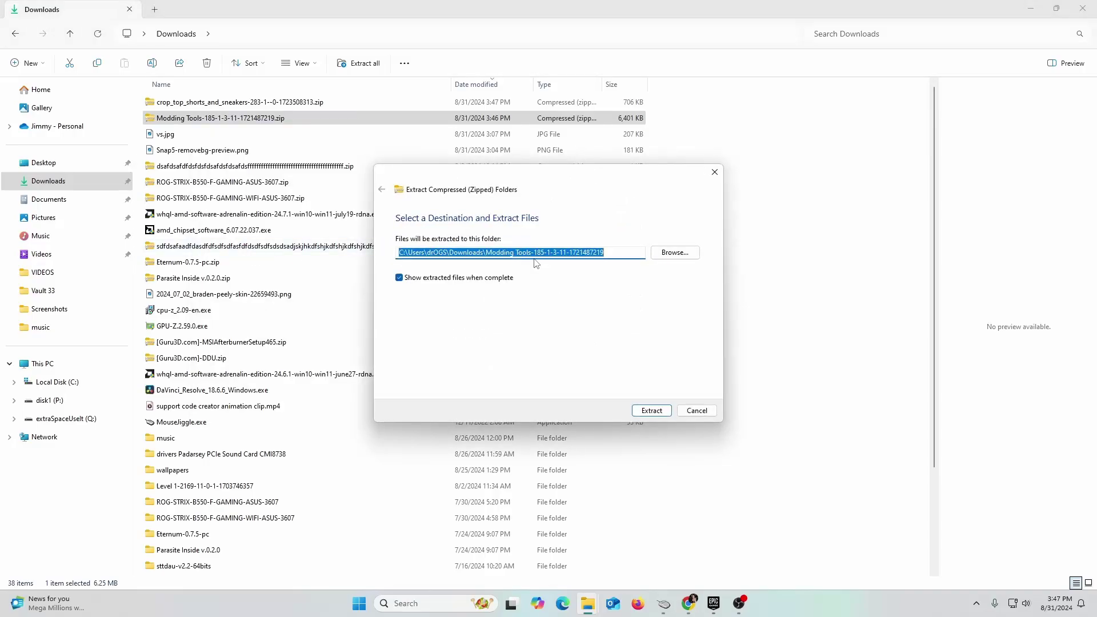
left_click(653, 411)
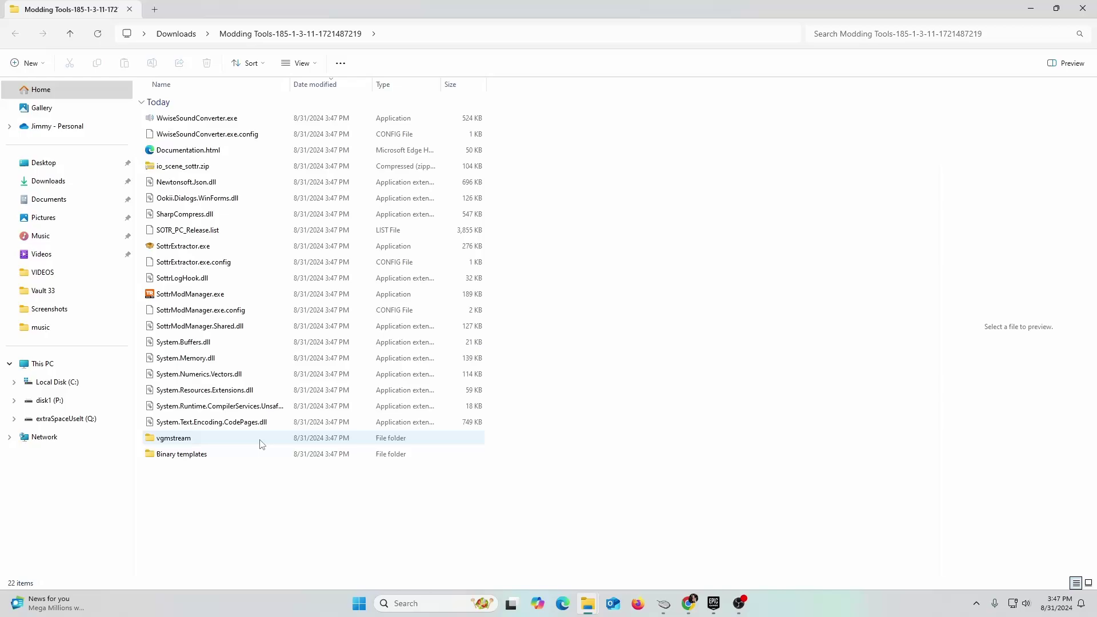
- Run SottrModManager.exe as administrator, allow it past SmartScreen, and proceed to manual selection of the game installation
left_click(183, 298)
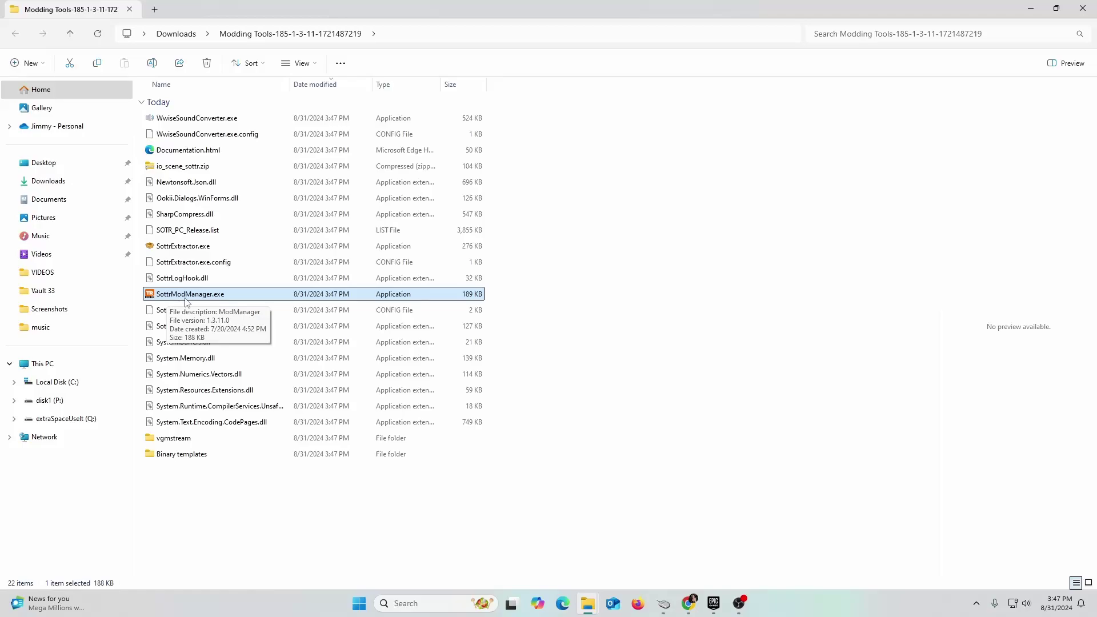
right_click(186, 303)
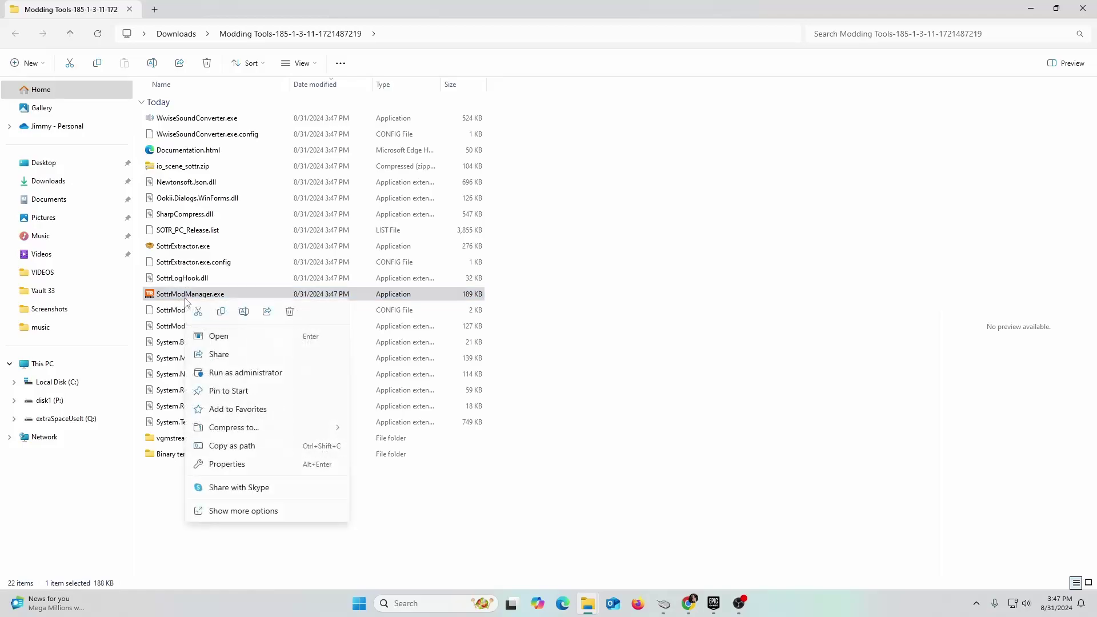
left_click(236, 378)
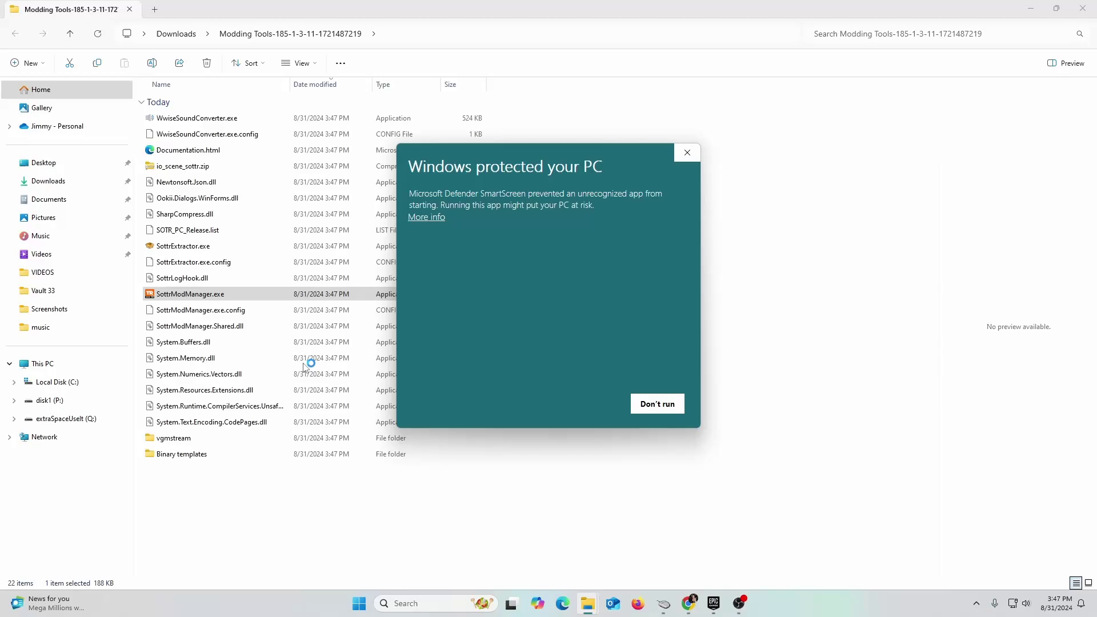
left_click(429, 218)
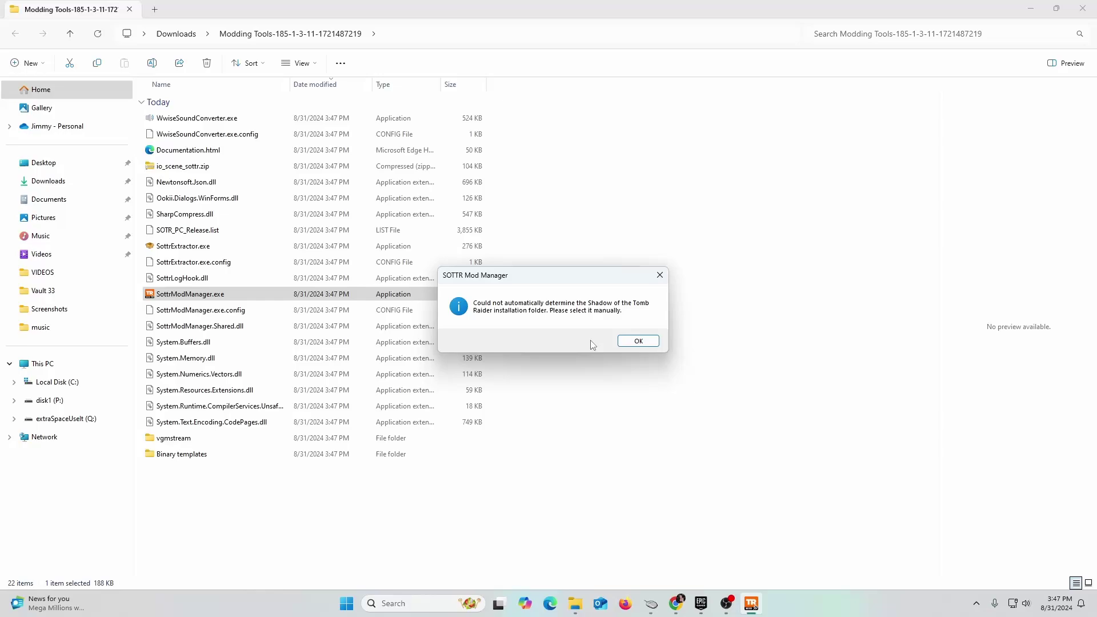
left_click(639, 341)
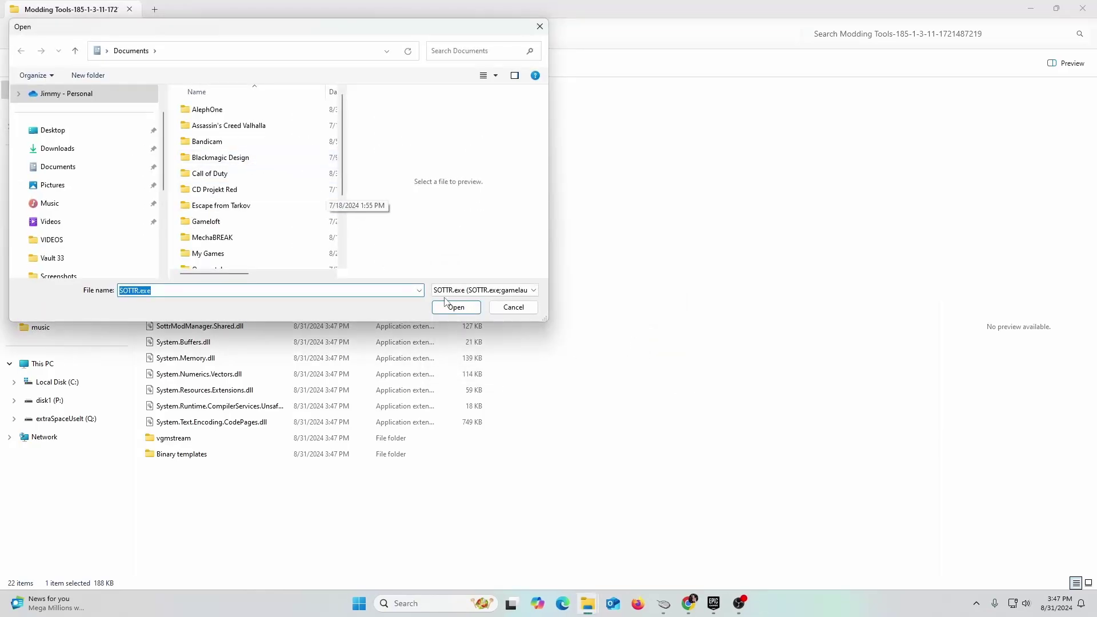
- Switch to the Epic Games Launcher and open the installation folder of Shadow of the Tomb Raider from its manage options
left_click(714, 604)
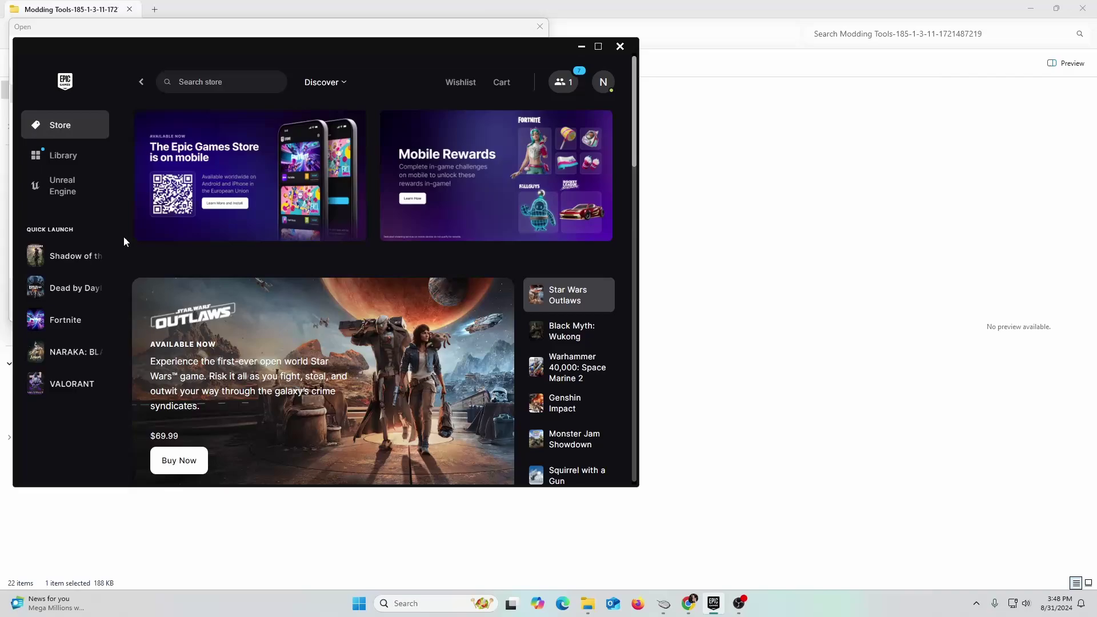
left_click(57, 163)
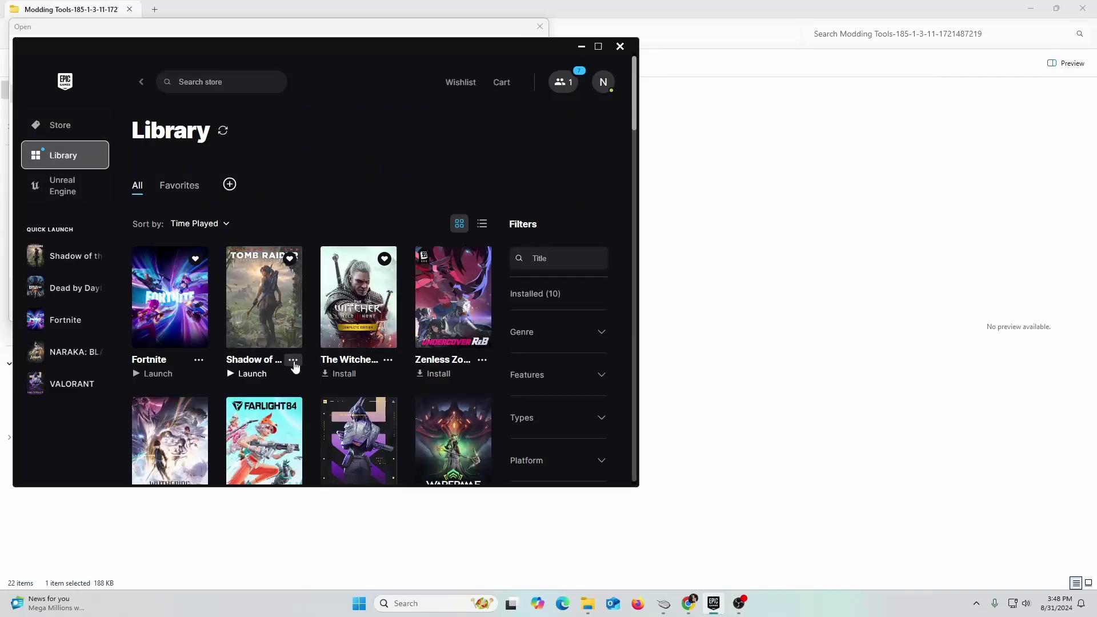
left_click(293, 361)
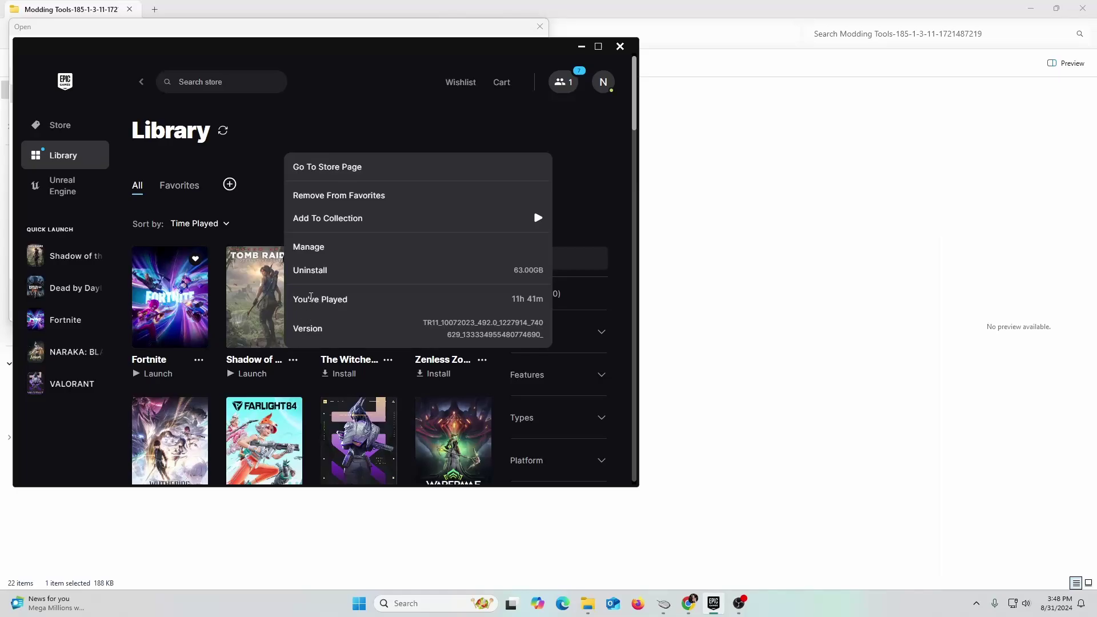
left_click(314, 248)
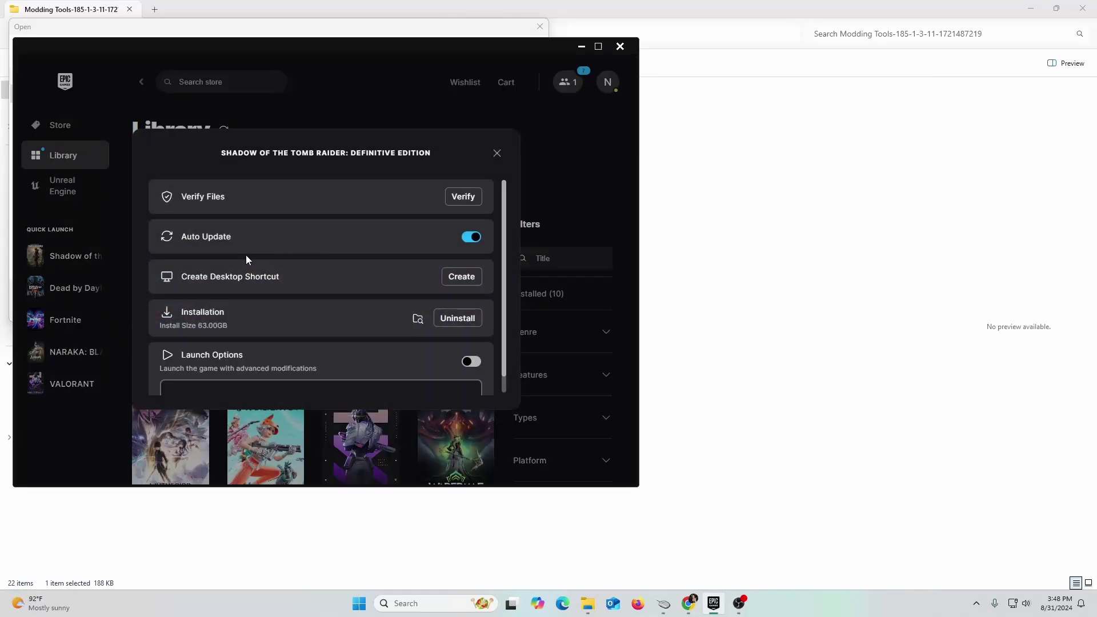
left_click(417, 318)
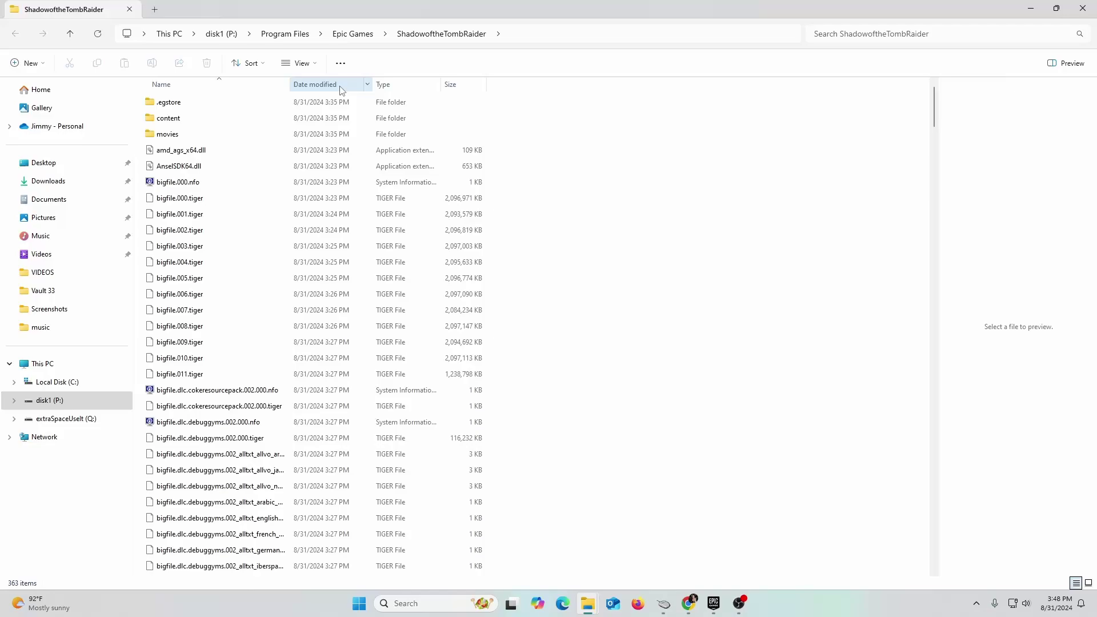
- Sort the game folder by type, locate SOTTR.exe and check its path, and minimize the folder and launcher windows
left_click(403, 87)
left_click(188, 169)
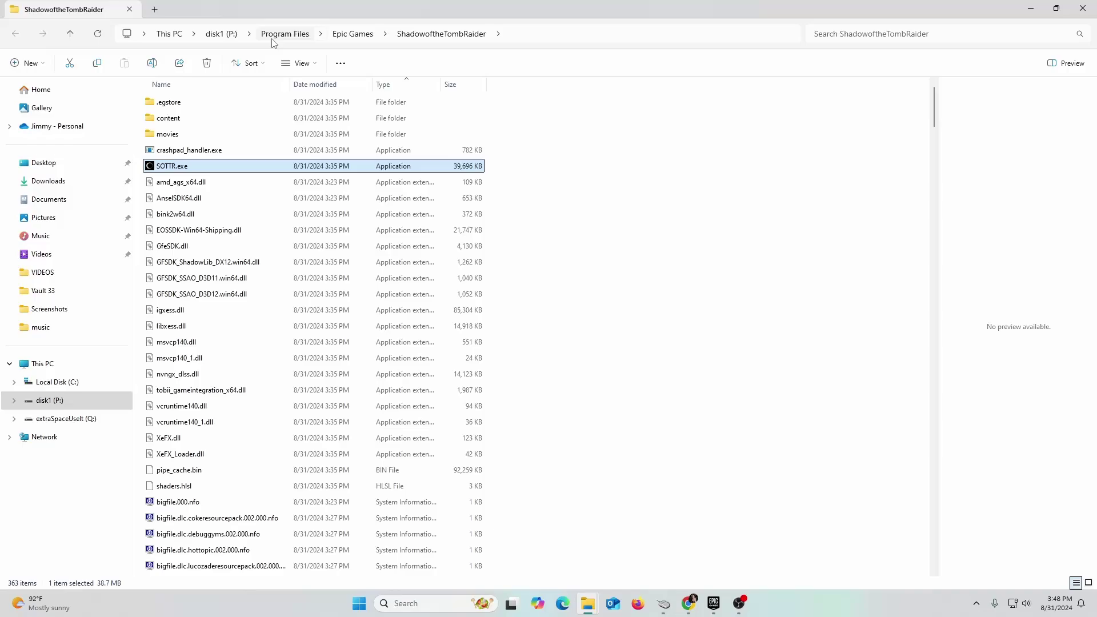
left_click(1032, 7)
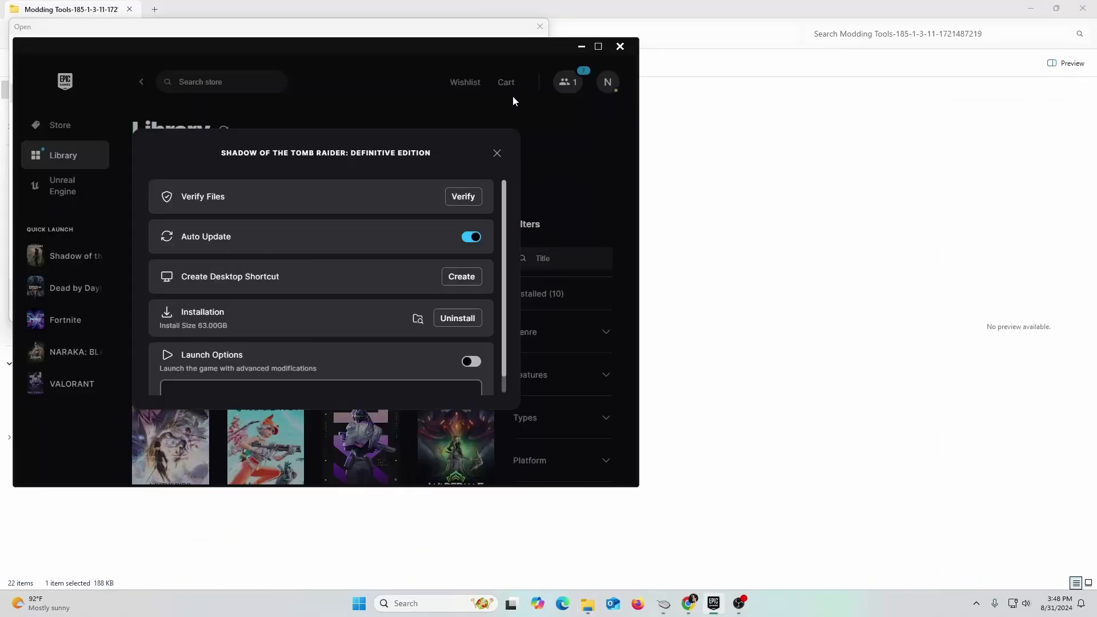
left_click(588, 44)
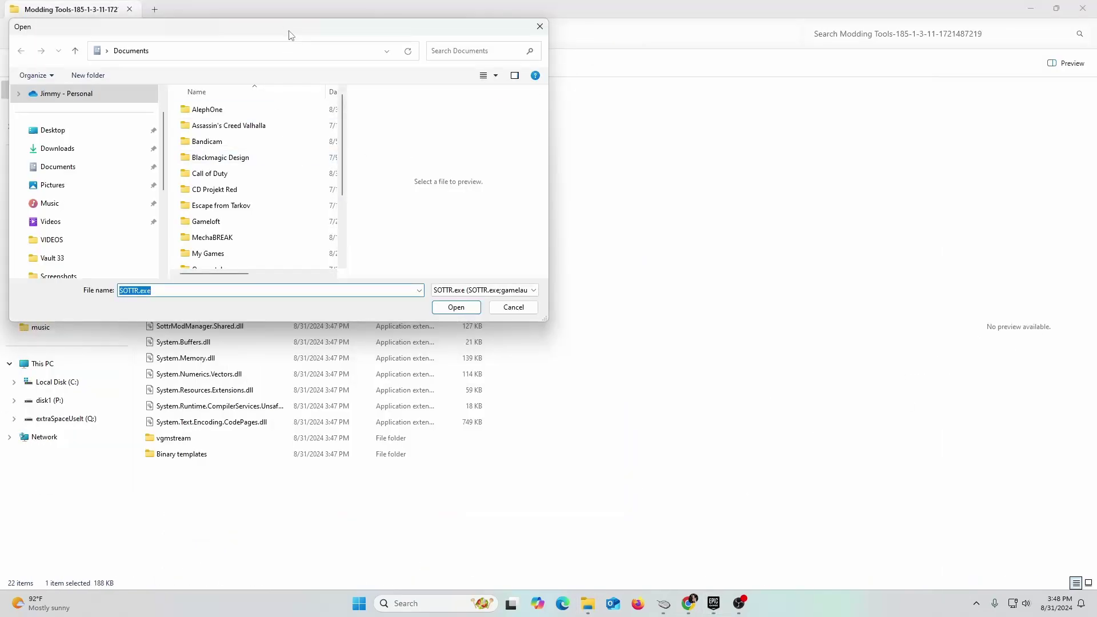
- Select SOTTR.exe in P:\Program Files\Epic Games\ShadowoftheTombRaider as the game executable for the mod manager
left_click_drag(287, 30, 312, 126)
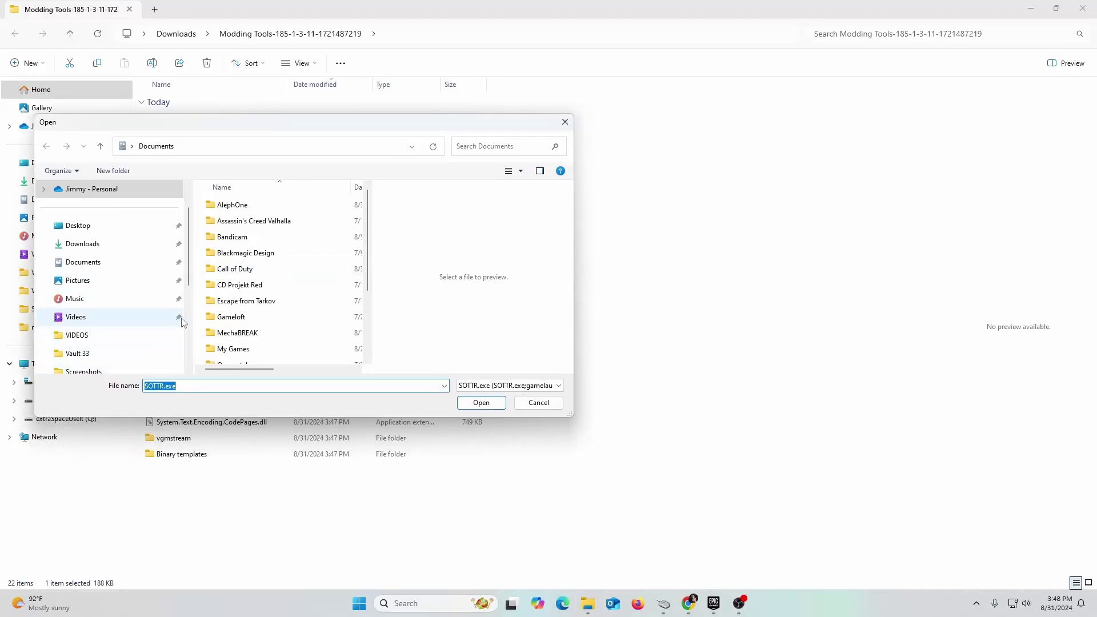
left_click(412, 147)
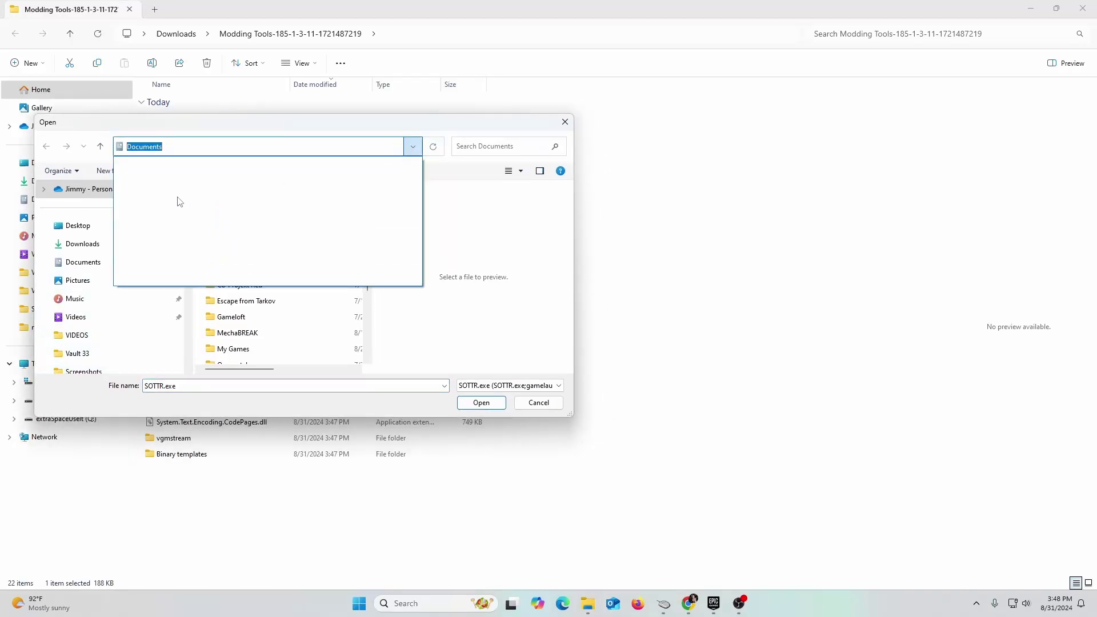
left_click(108, 316)
scroll(107, 316, "down", 3)
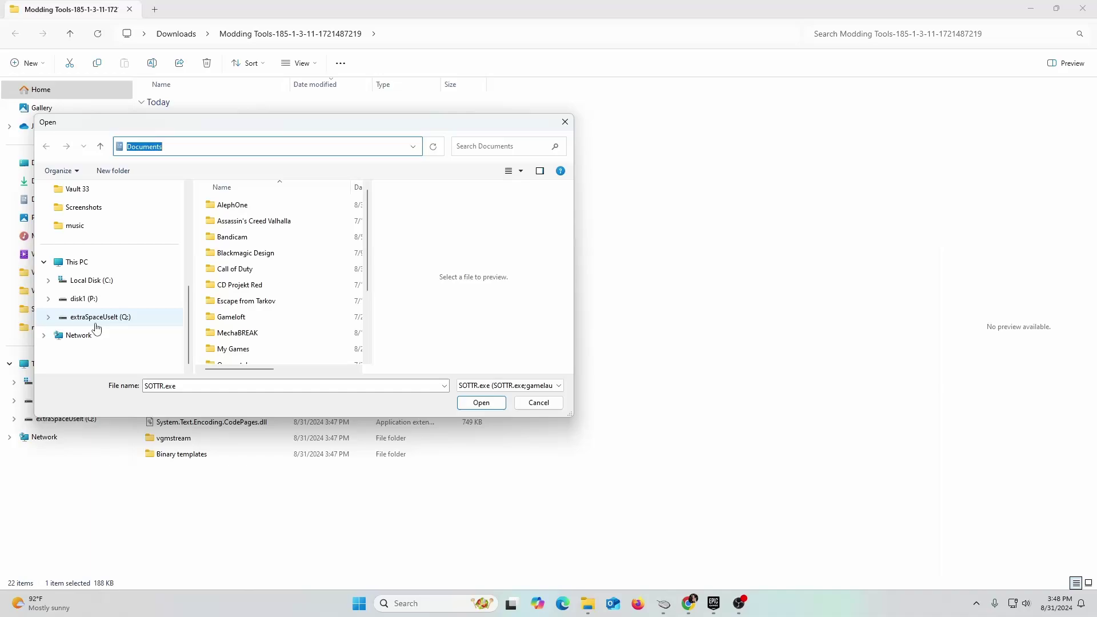
left_click(92, 302)
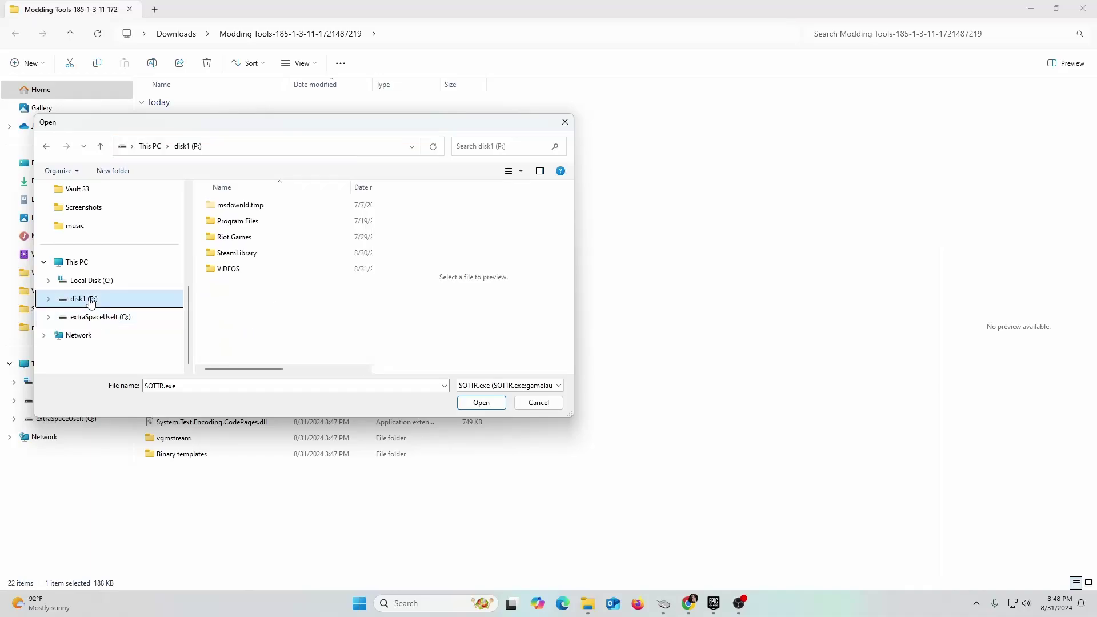
double_click(253, 223)
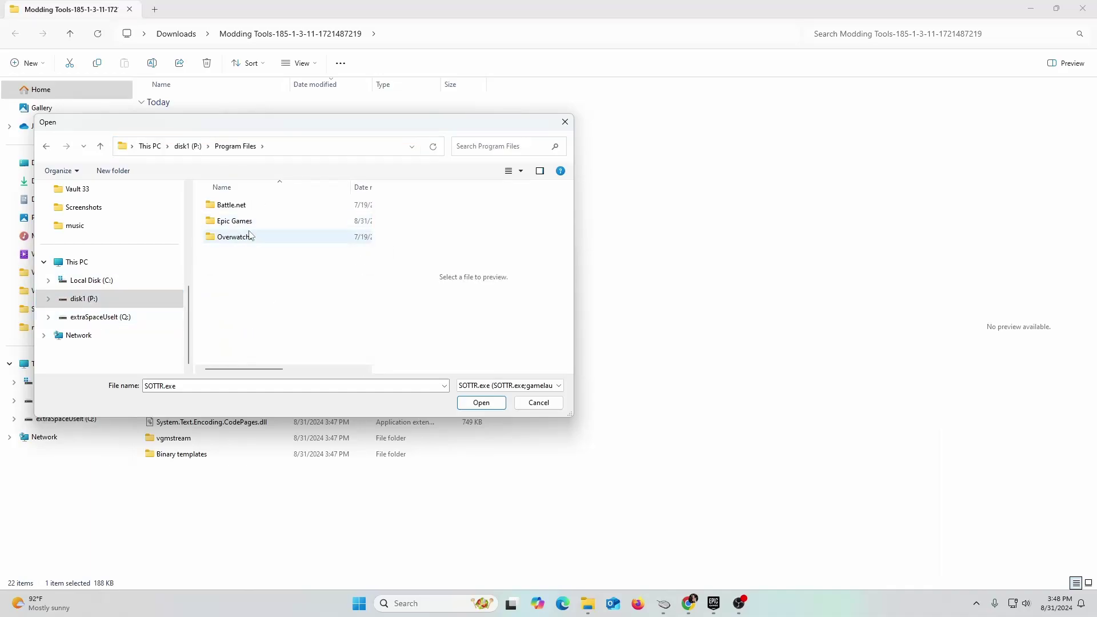
double_click(240, 221)
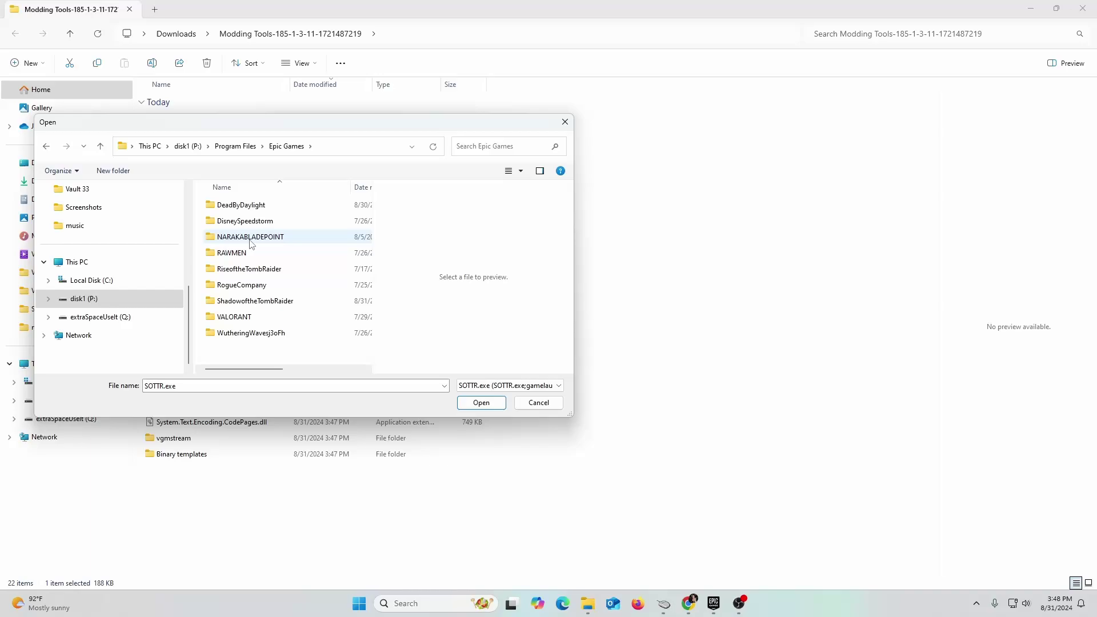
left_click(249, 239)
left_click(263, 301)
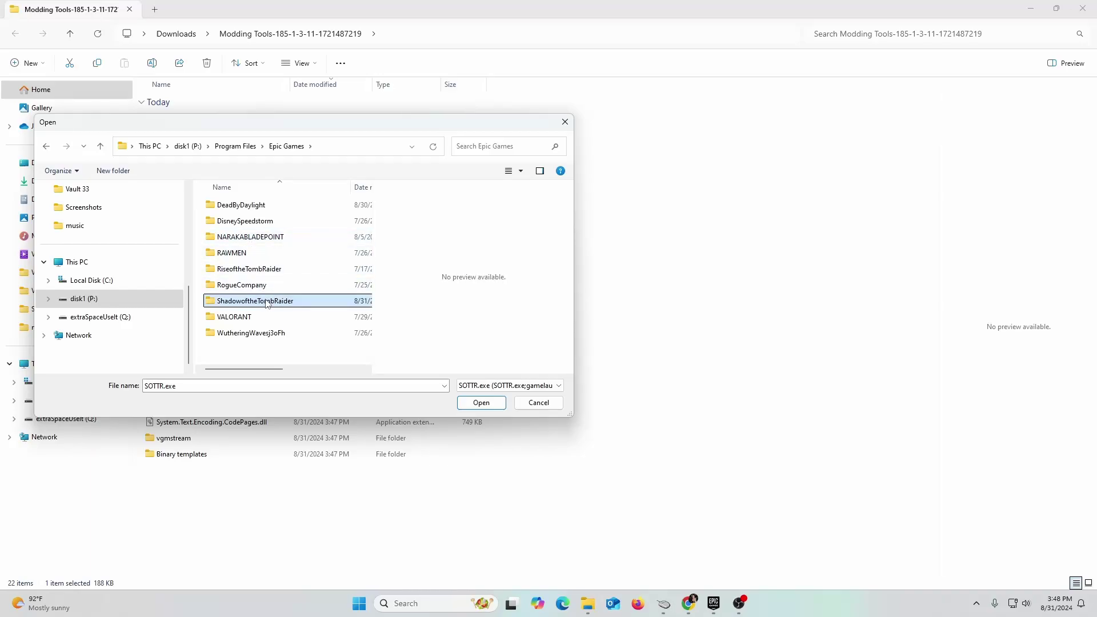
double_click(266, 302)
left_click(230, 254)
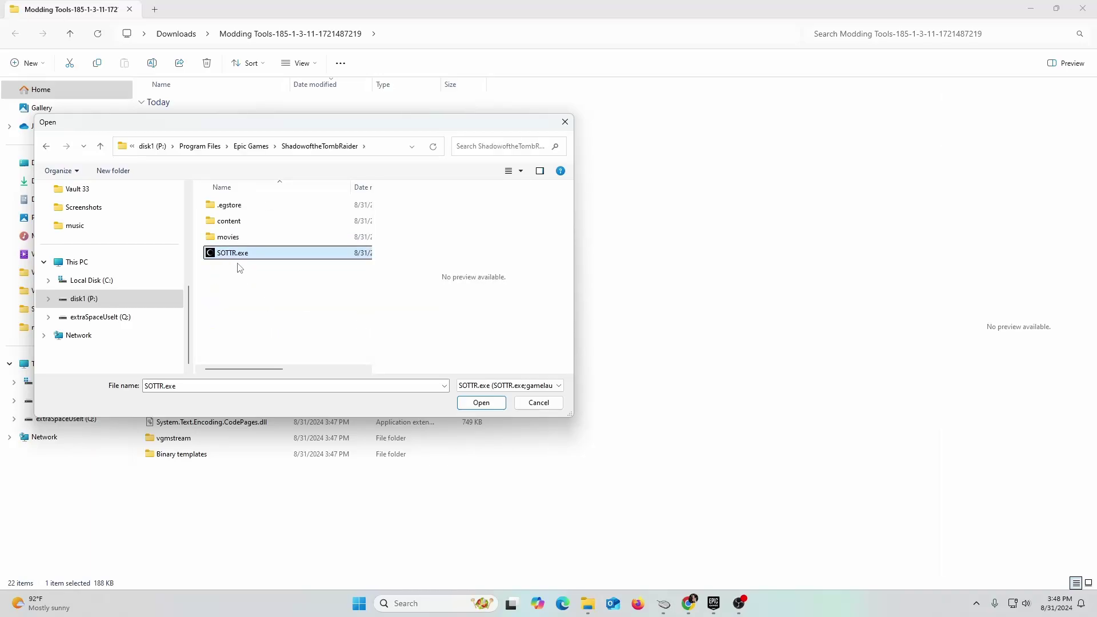
left_click(482, 403)
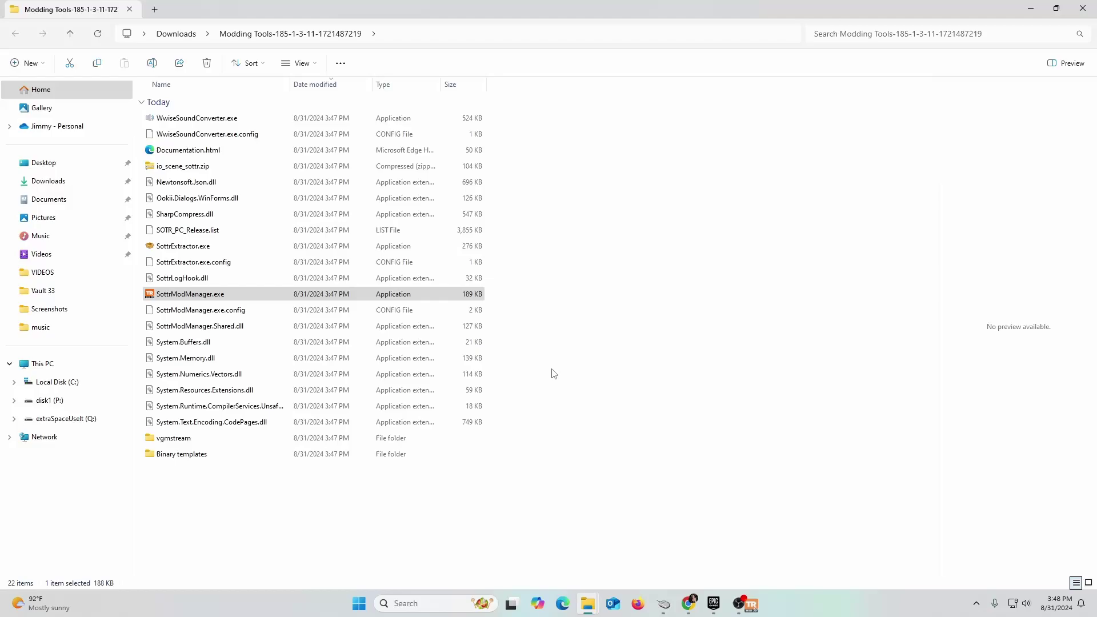
- In SOTTR Mod Manager, install the mod archive crop_top_shorts_and_sneakers-283-1--0-1723508313.zip from the Downloads folder
left_click(756, 604)
left_click_drag(300, 128, 461, 178)
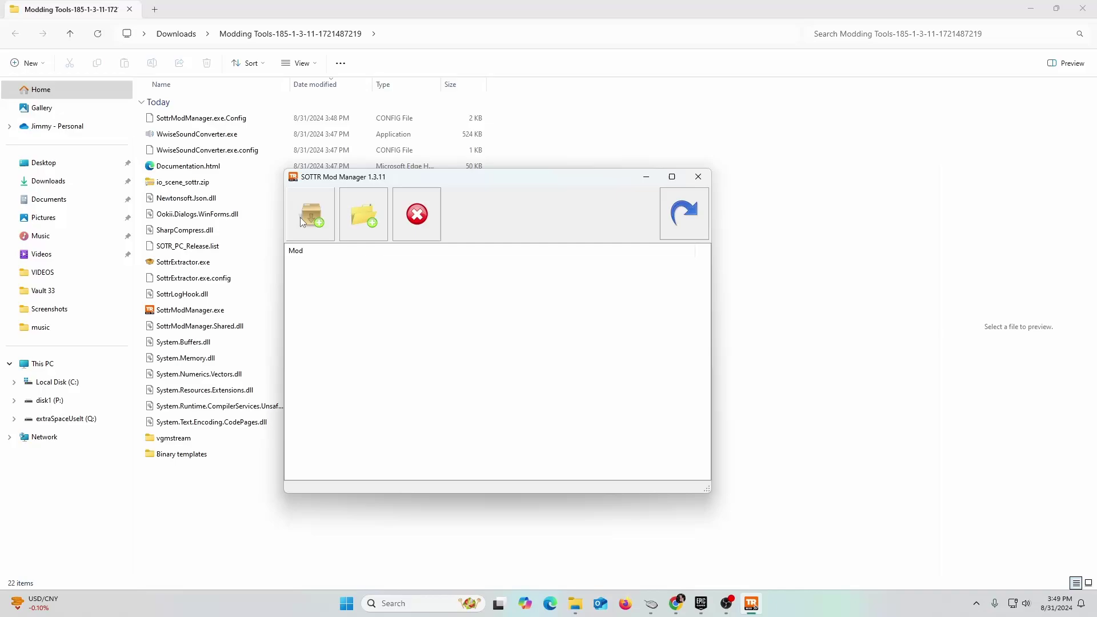
left_click_drag(411, 176, 439, 196)
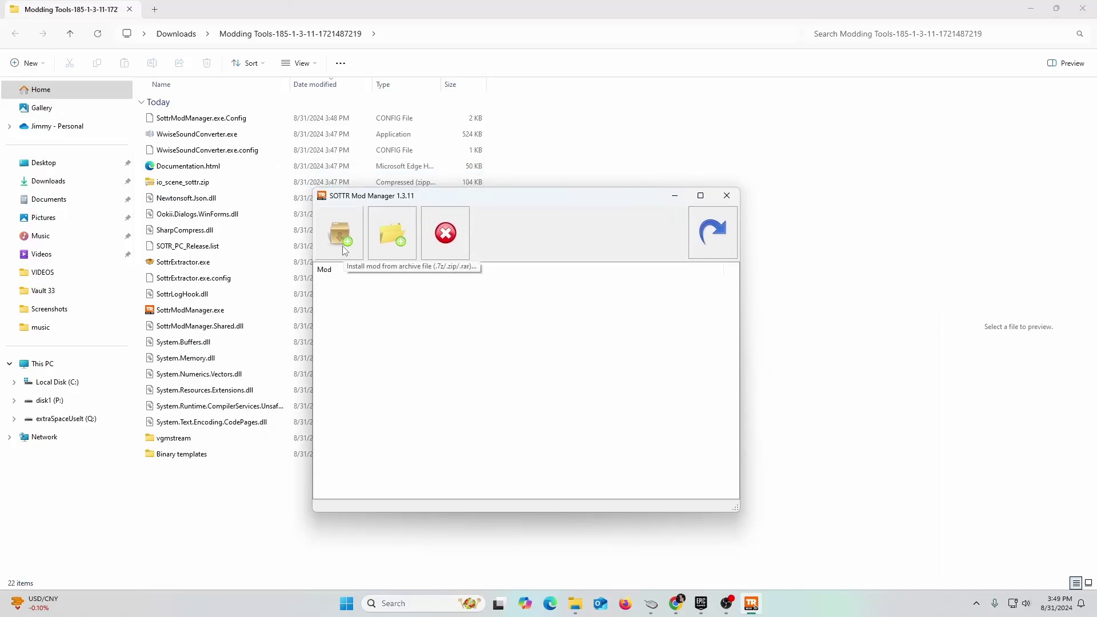
left_click(345, 235)
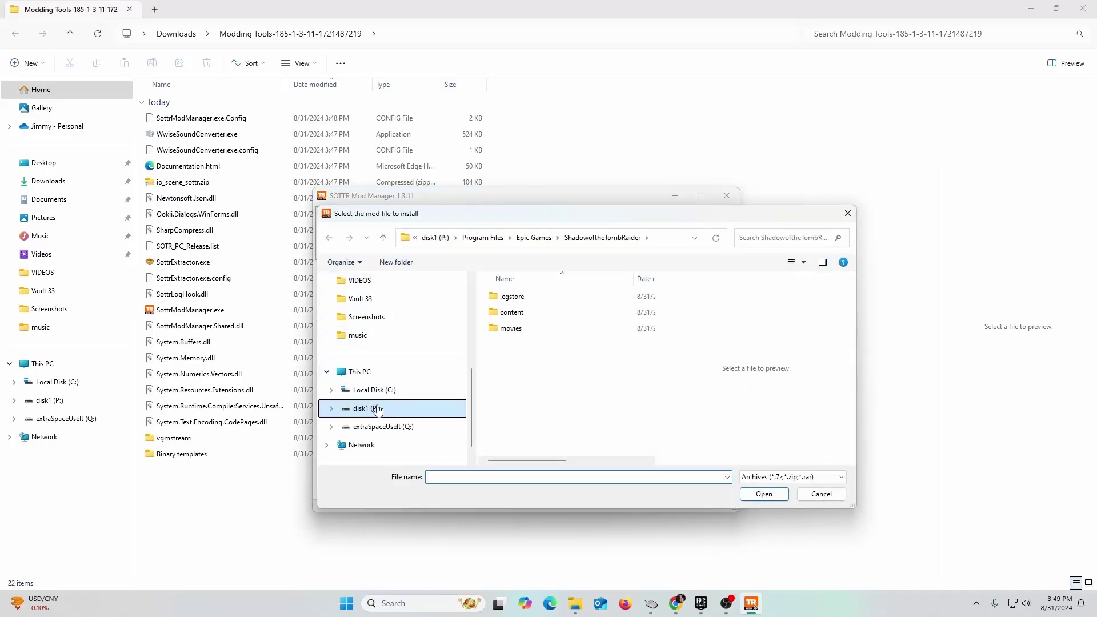
scroll(375, 403, "up", 3)
left_click(375, 382)
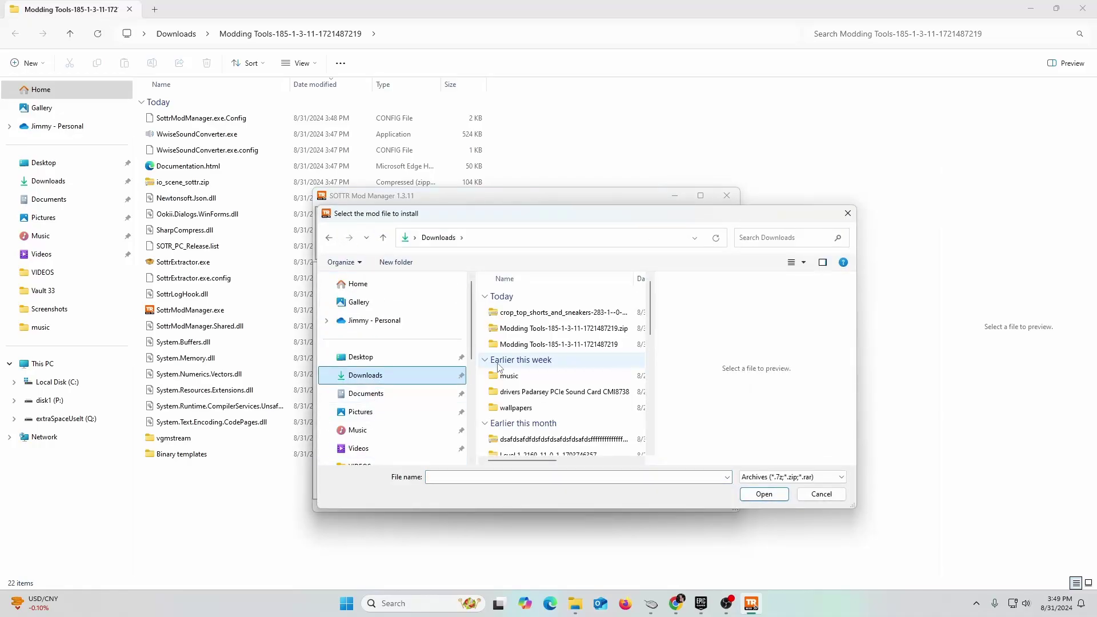
left_click(520, 319)
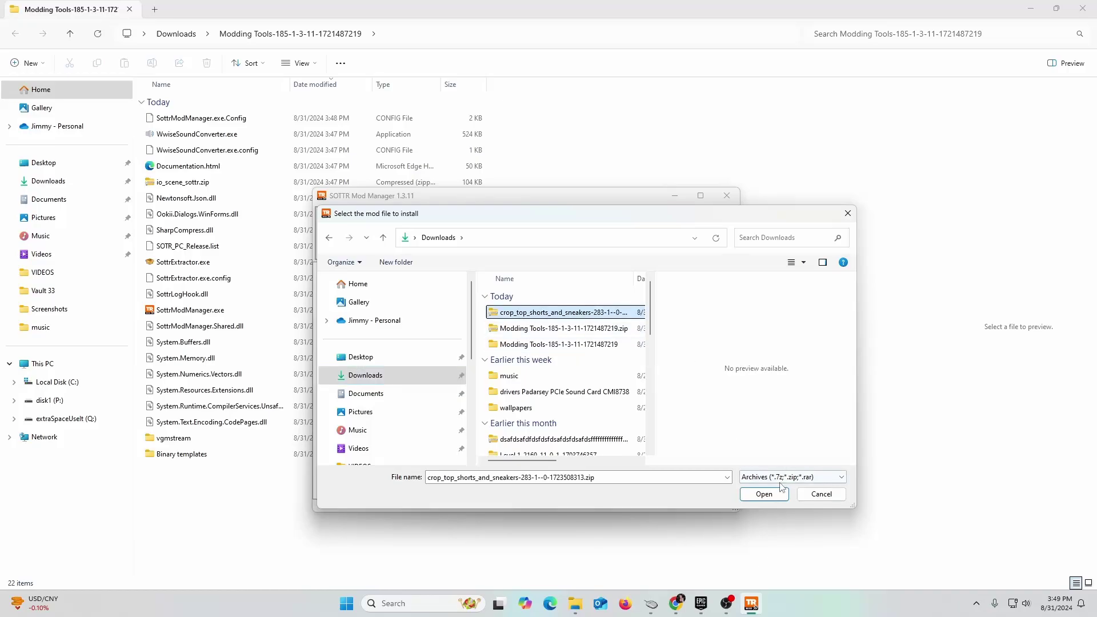
left_click(765, 495)
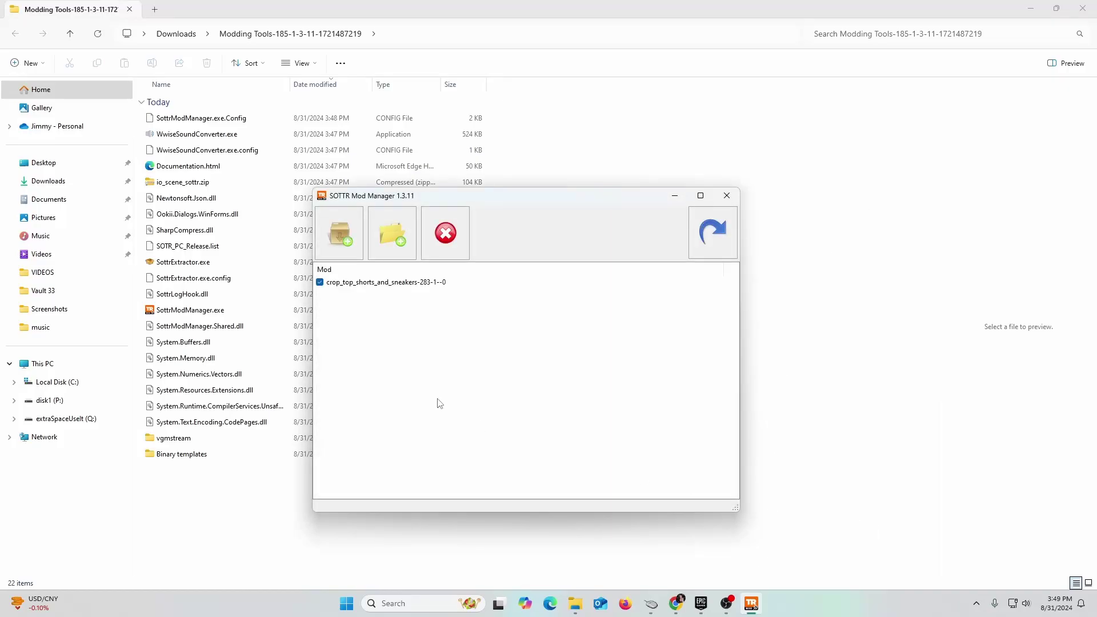
left_click_drag(462, 198, 479, 221)
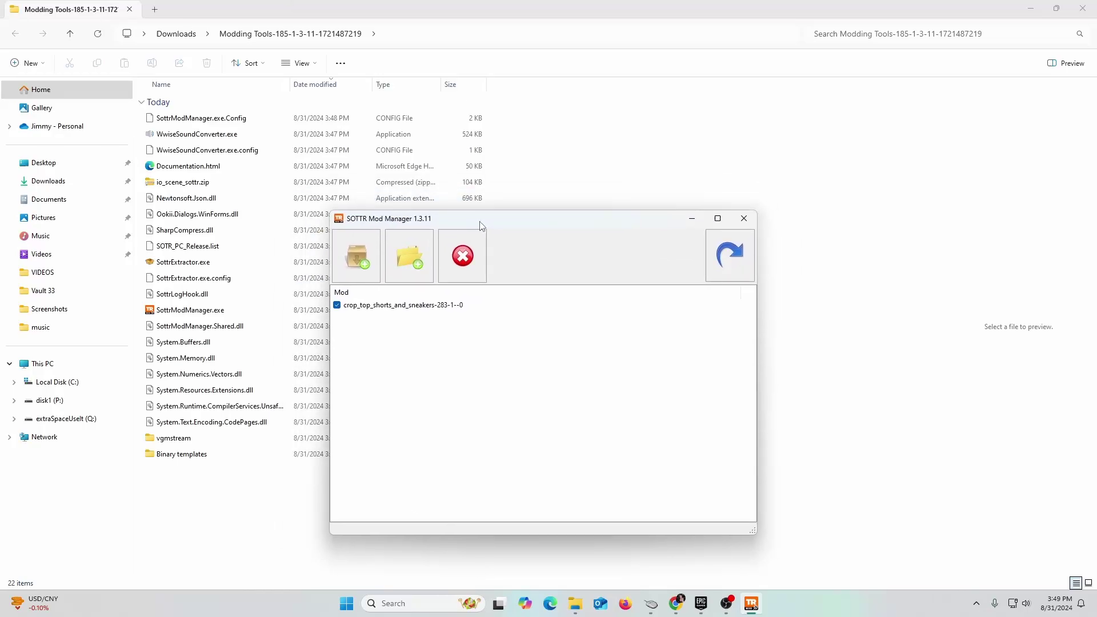
- Disable the crop_top_shorts_and_sneakers mod in the mod list and enable it again
mouse_move(705, 605)
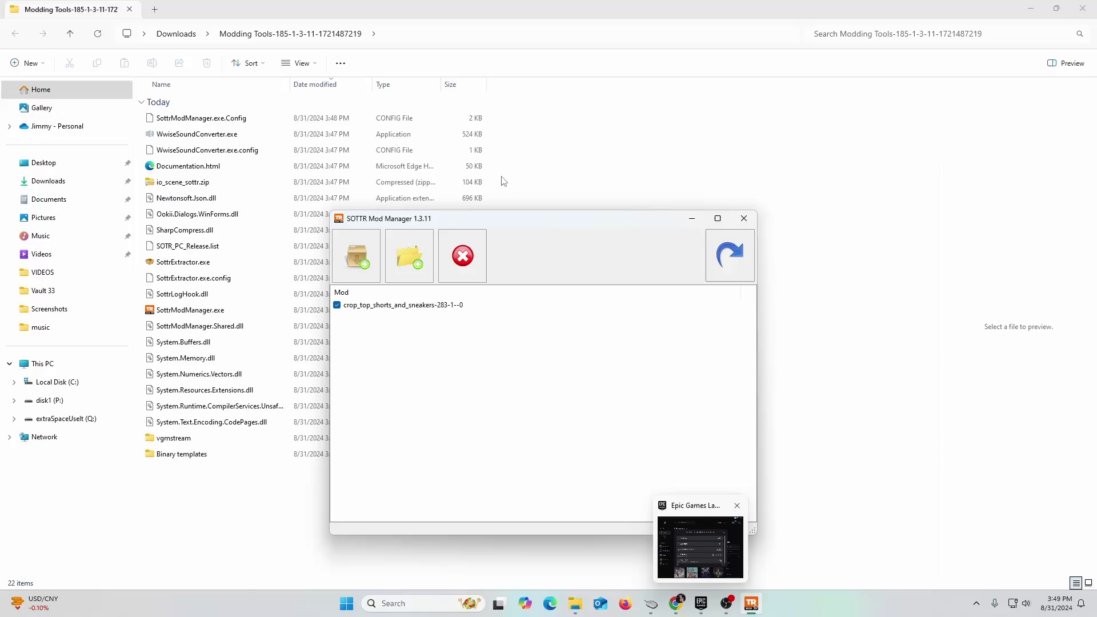
left_click(337, 307)
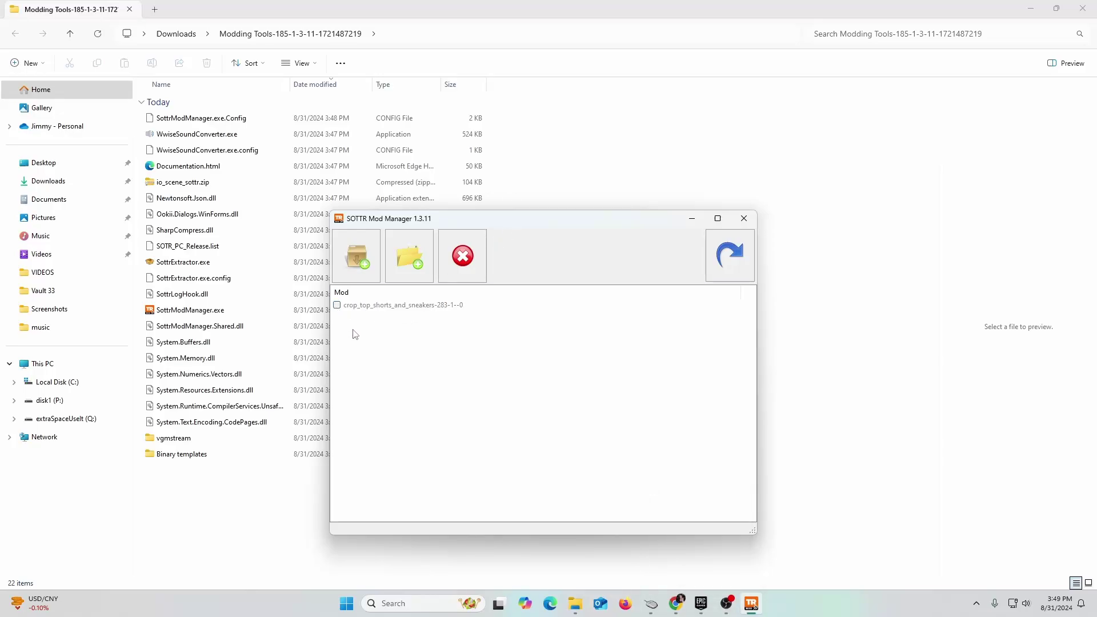
left_click(338, 307)
left_click_drag(509, 222, 598, 205)
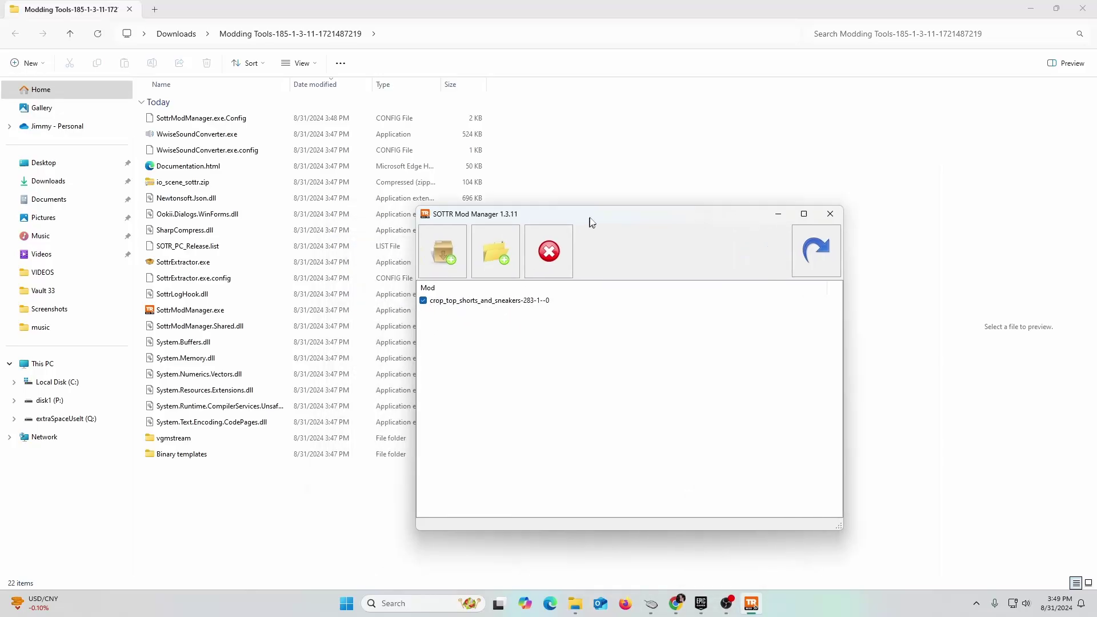
- Switch to the Epic Games Launcher, launch Shadow of the Tomb Raider from the library, and continue the saved game
left_click(700, 601)
left_click(501, 150)
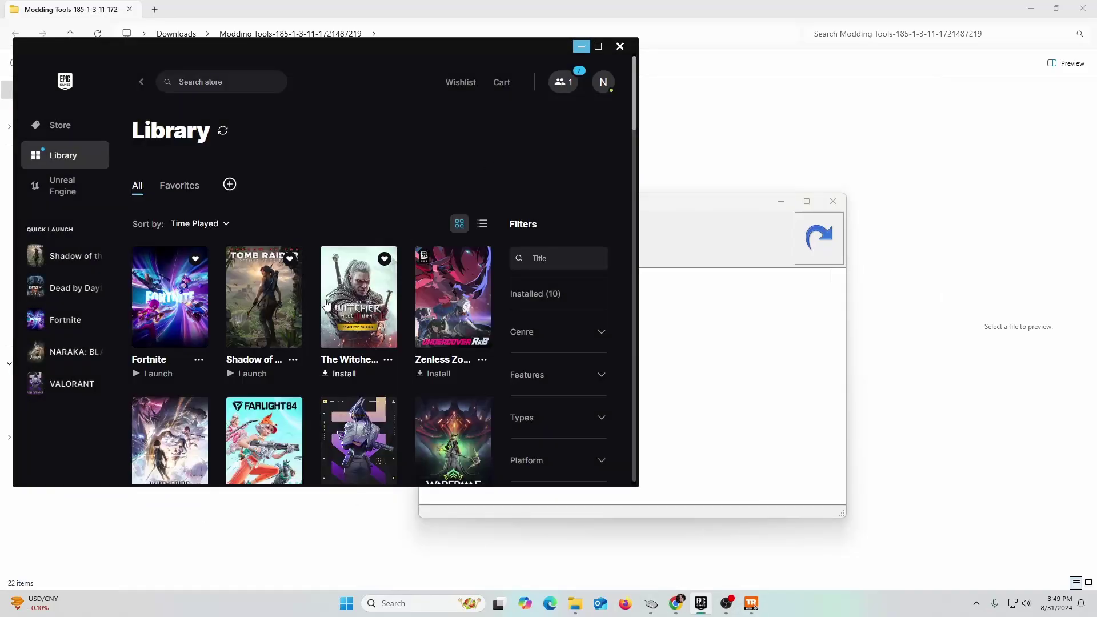
left_click(259, 311)
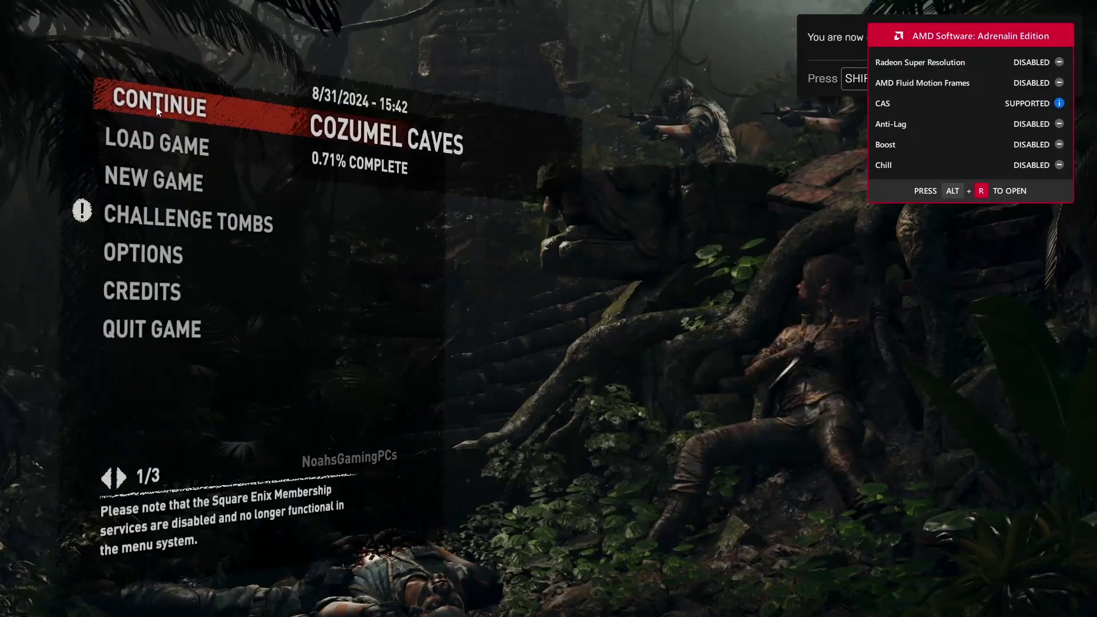
left_click(156, 106)
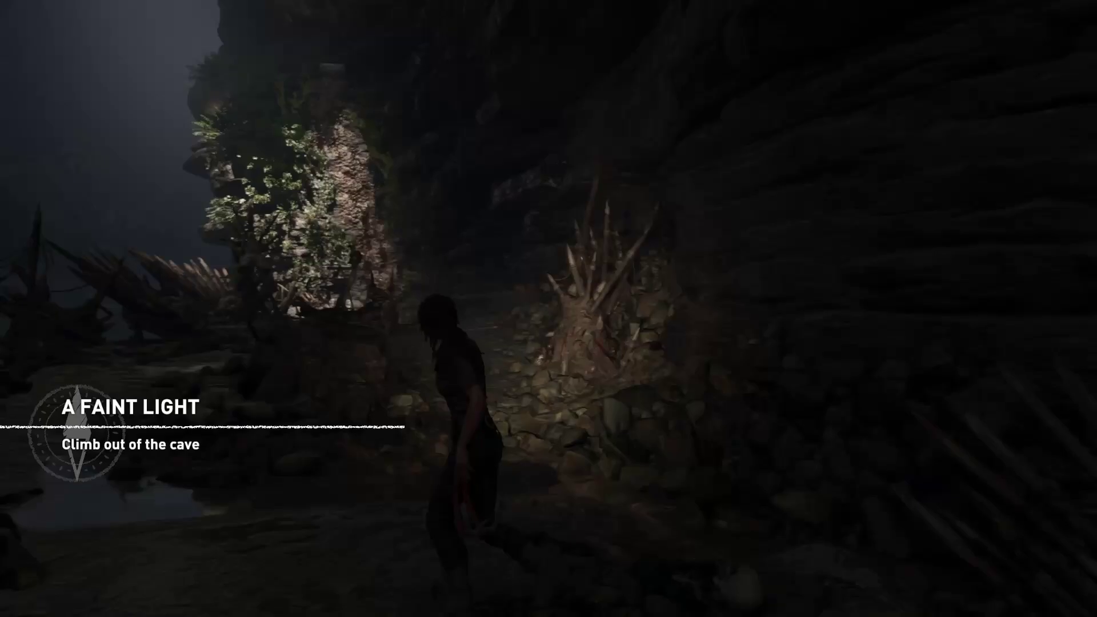
key("w")
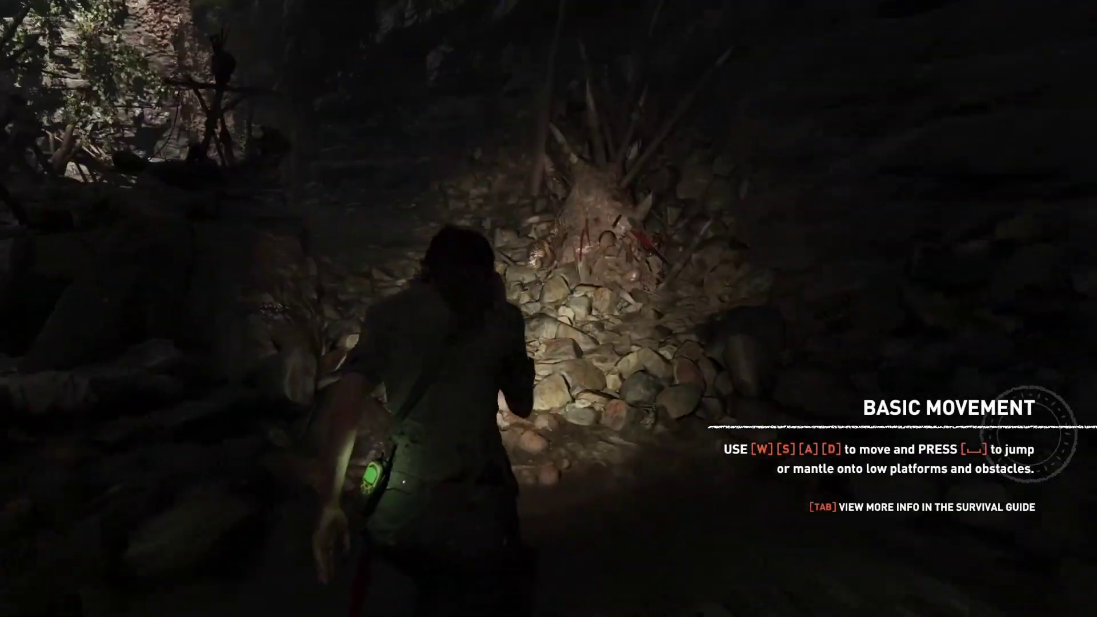
key("w")
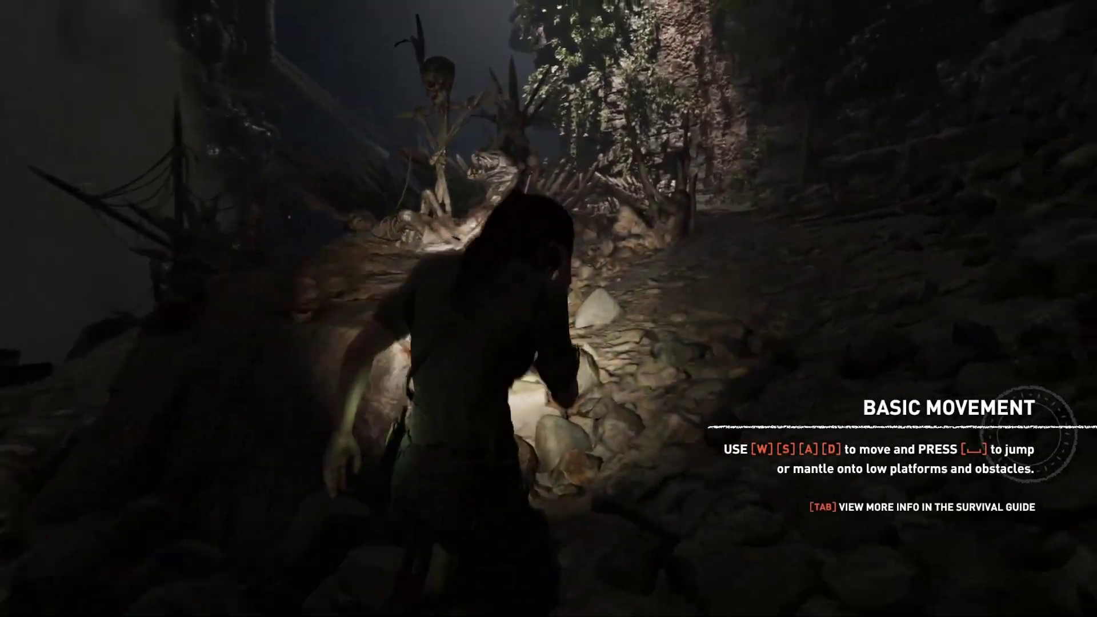
key("w")
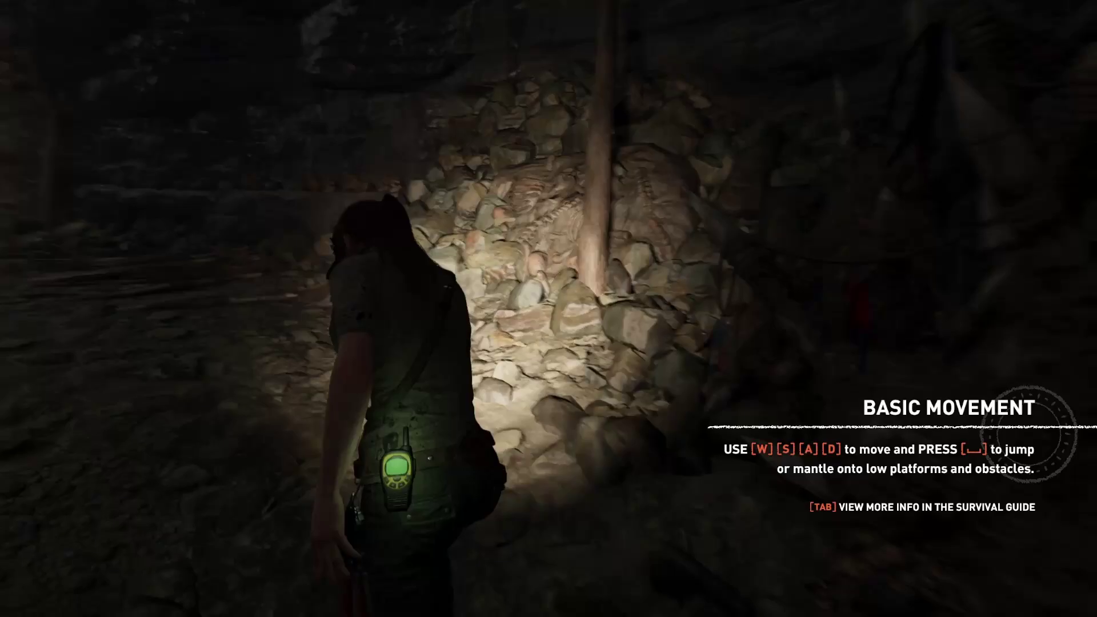
key("w")
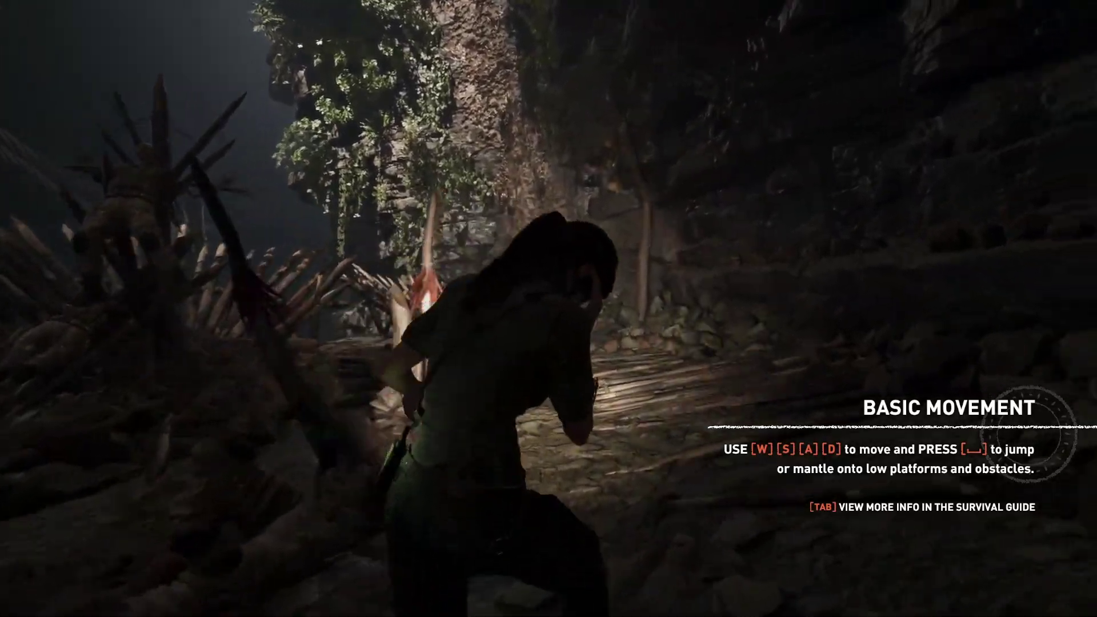
key("w")
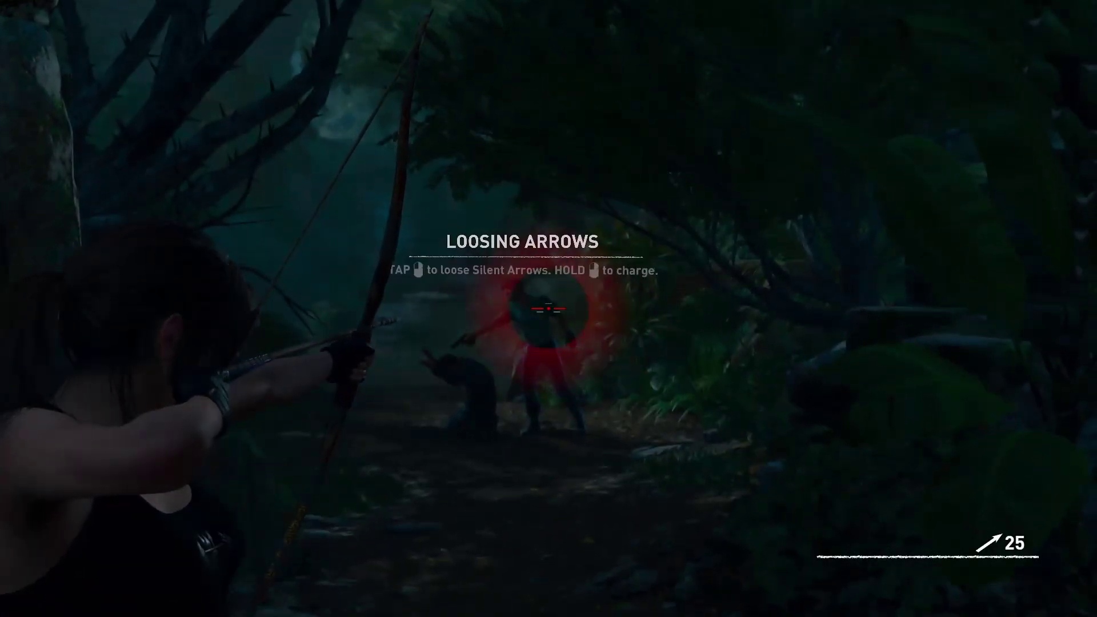
left_click(549, 309)
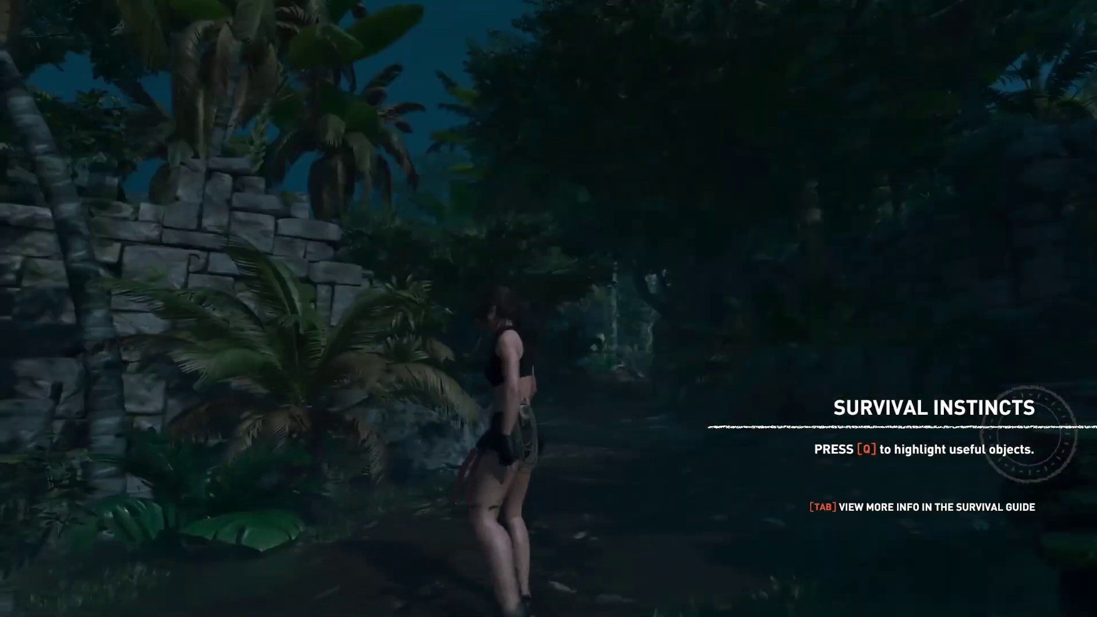
- Pause the game, save it over the first slot, COZUMEL CAVES, and leave the save screen
key("Escape")
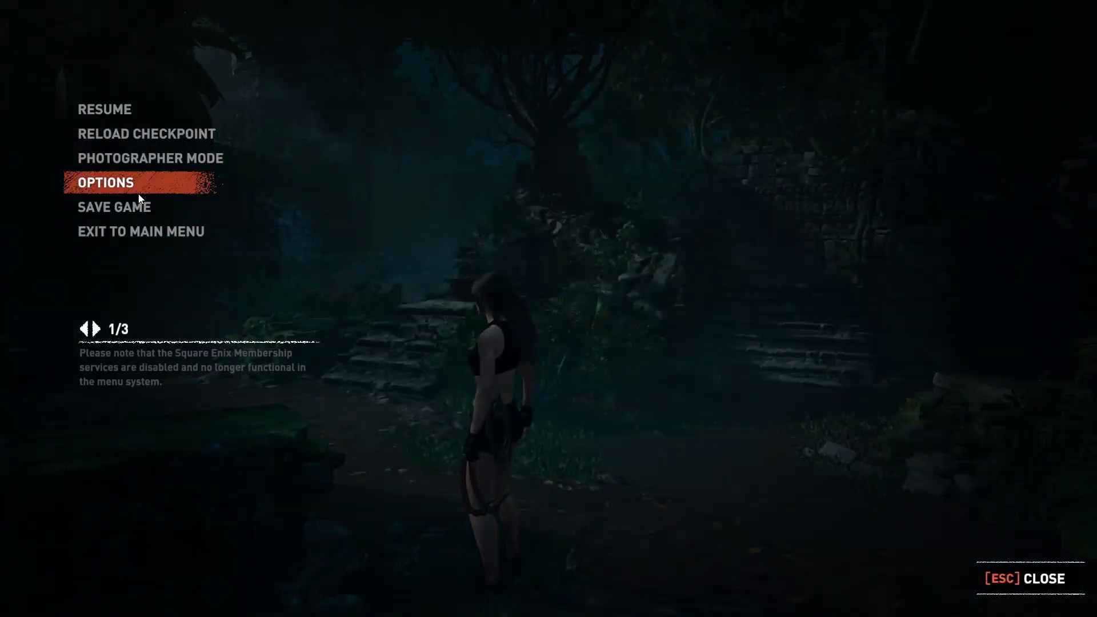
left_click(130, 209)
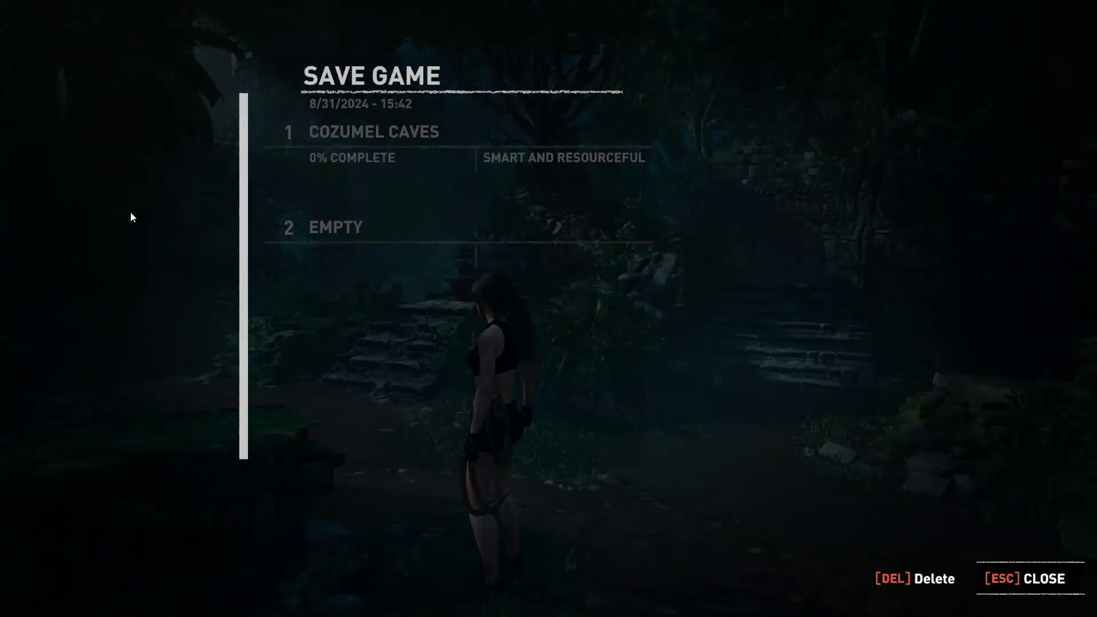
left_click(383, 131)
left_click(505, 343)
key("Escape")
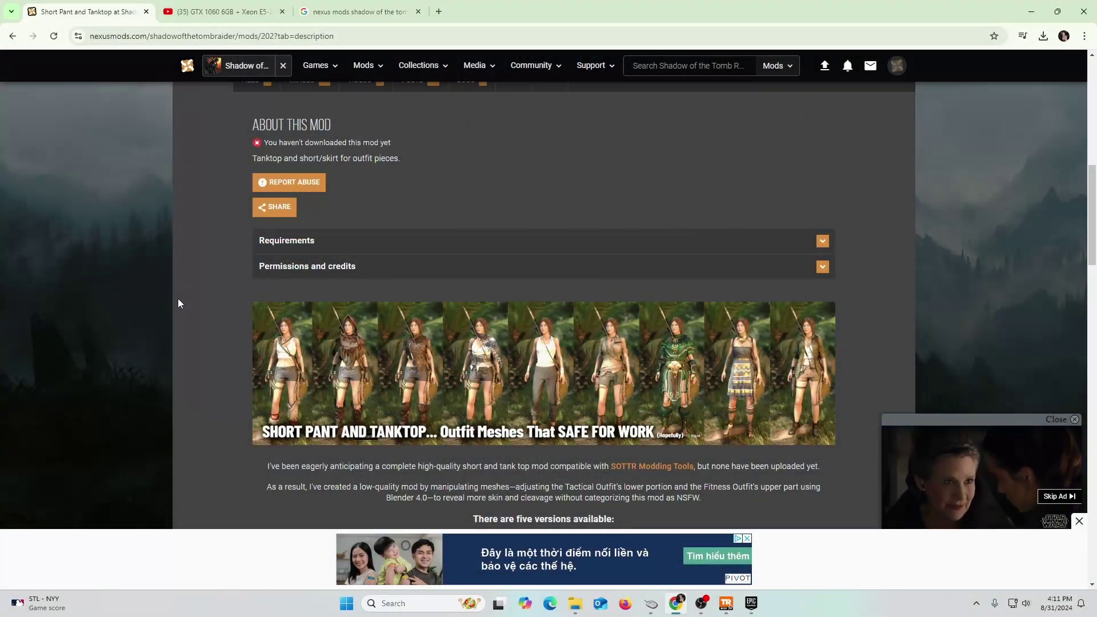
- In Chrome, look through the Short Pant and Tanktop mod page on Nexus Mods, including its images and description
scroll(179, 303, "up", 7)
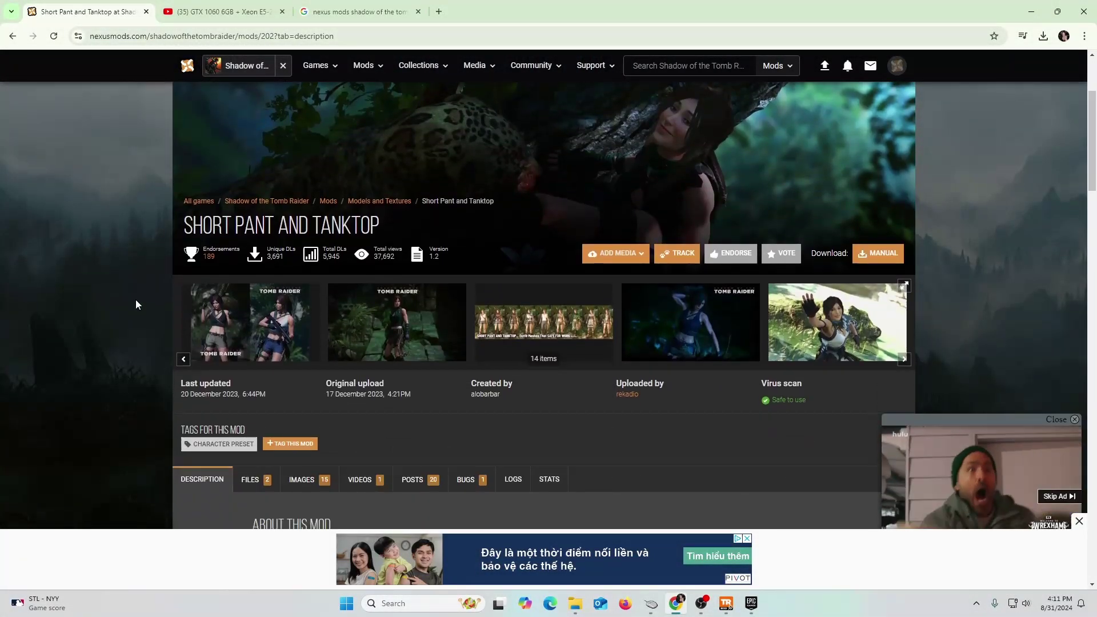
scroll(135, 299, "down", 3)
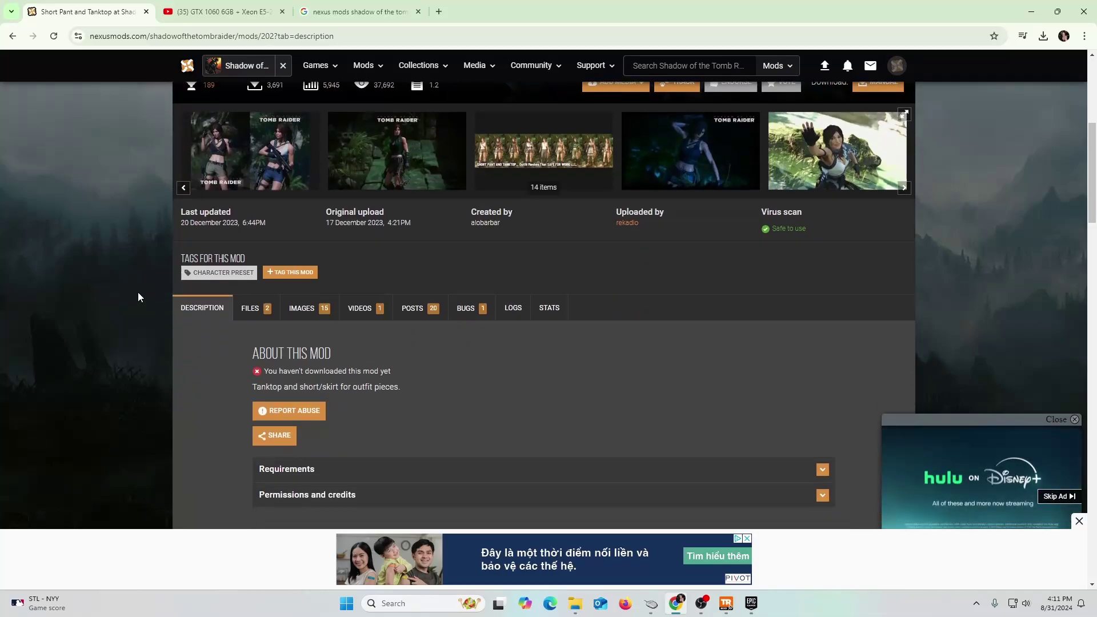
scroll(138, 297, "down", 4)
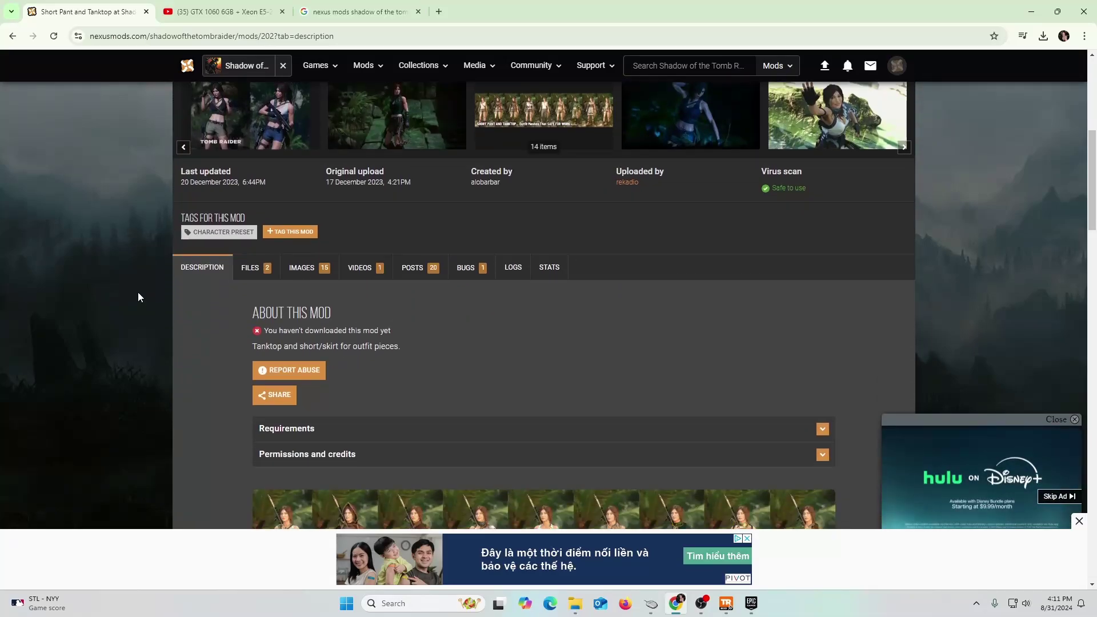
scroll(135, 298, "up", 3)
scroll(135, 297, "up", 3)
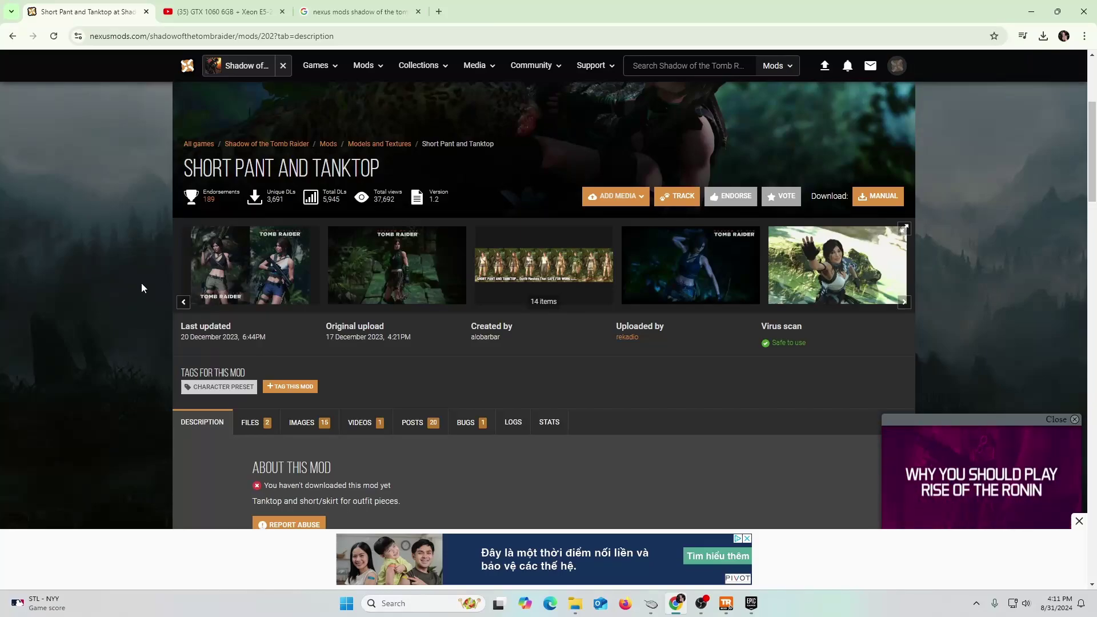
- Review the Short Pant and Tanktop mod's description and browse its author images
scroll(141, 286, "down", 7)
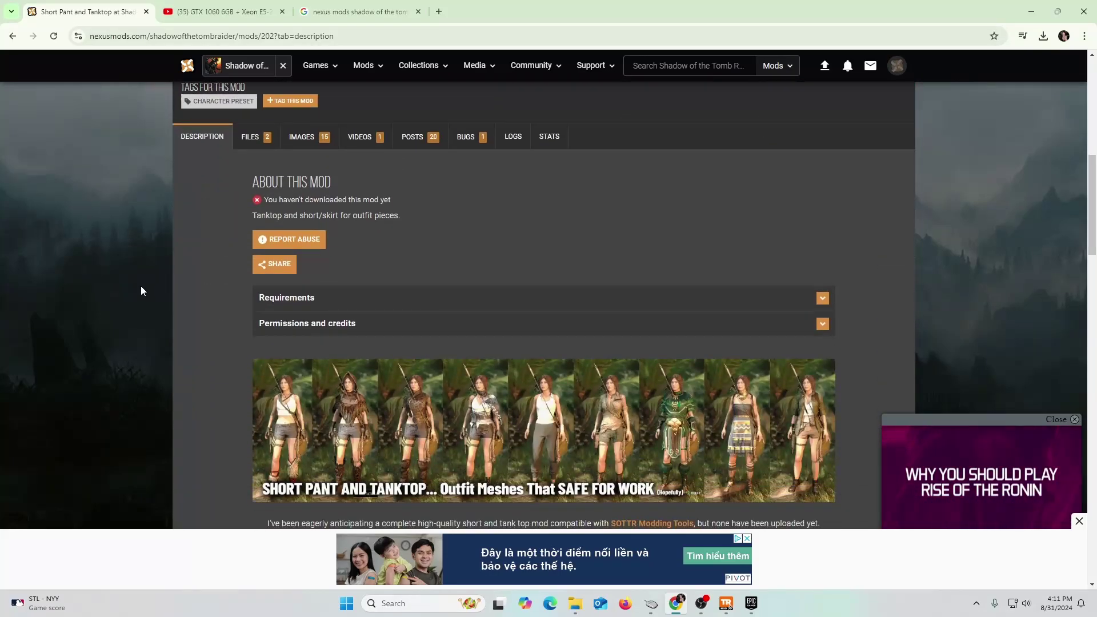
scroll(311, 300, "up", 2)
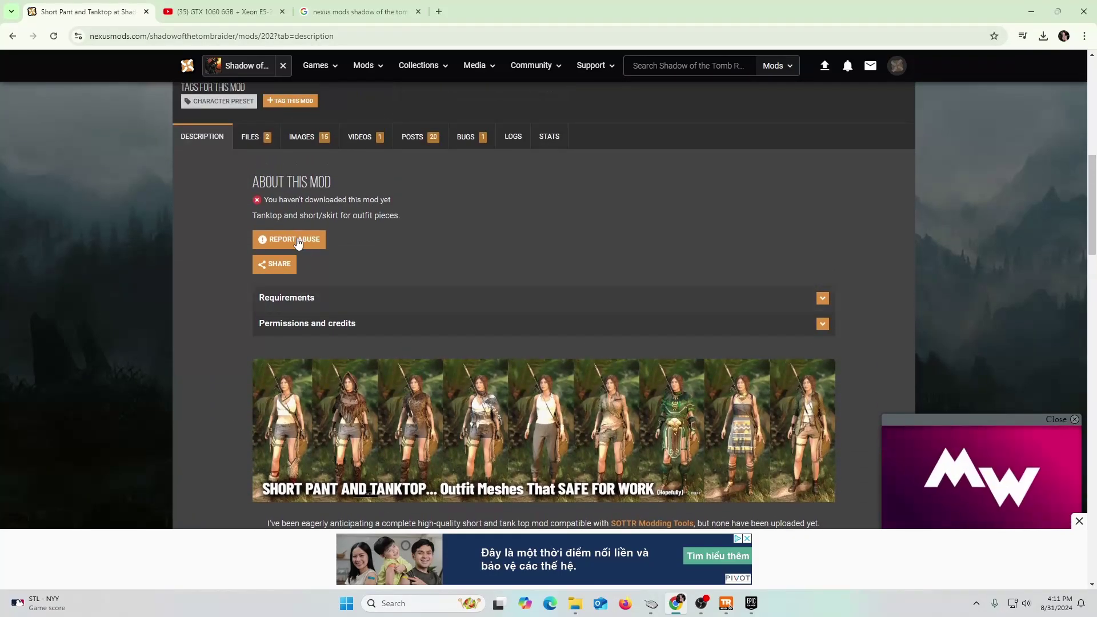
left_click(307, 140)
scroll(574, 430, "down", 1)
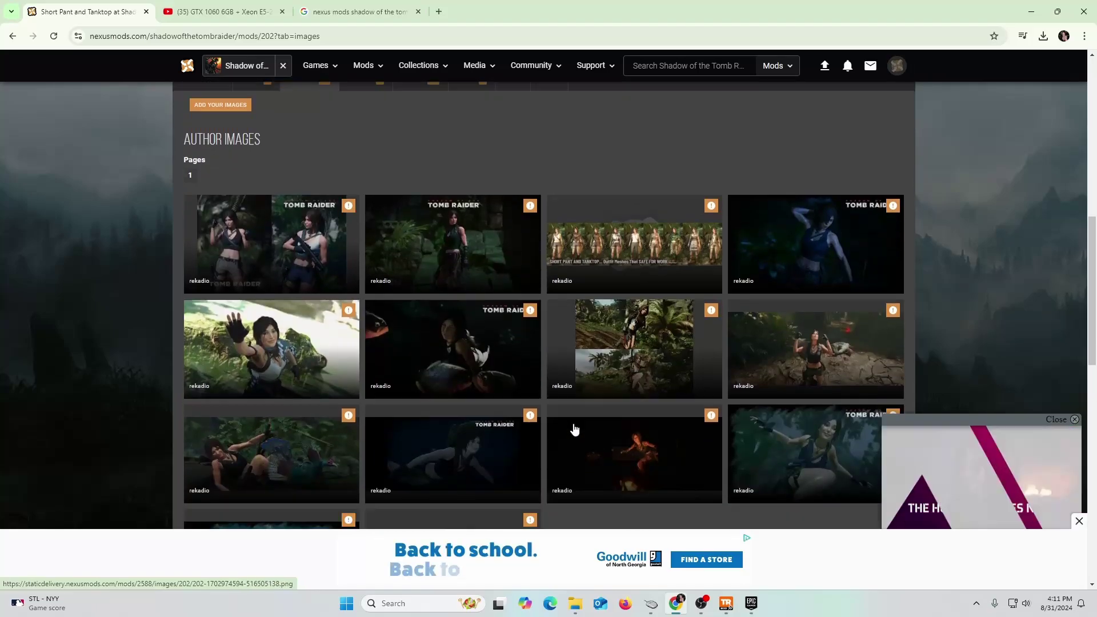
scroll(486, 407, "down", 1)
scroll(436, 397, "up", 3)
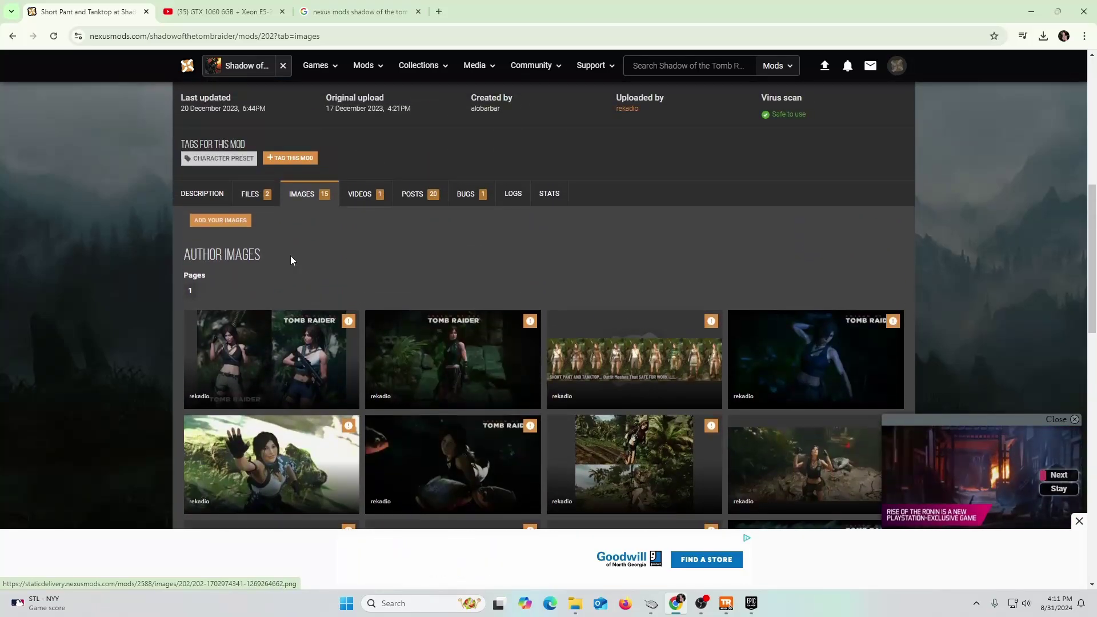
- From the mod's files, manually download Leopard Skirt and Tanktop using the free slow download, and check the browser's download progress
left_click(251, 194)
scroll(198, 314, "down", 2)
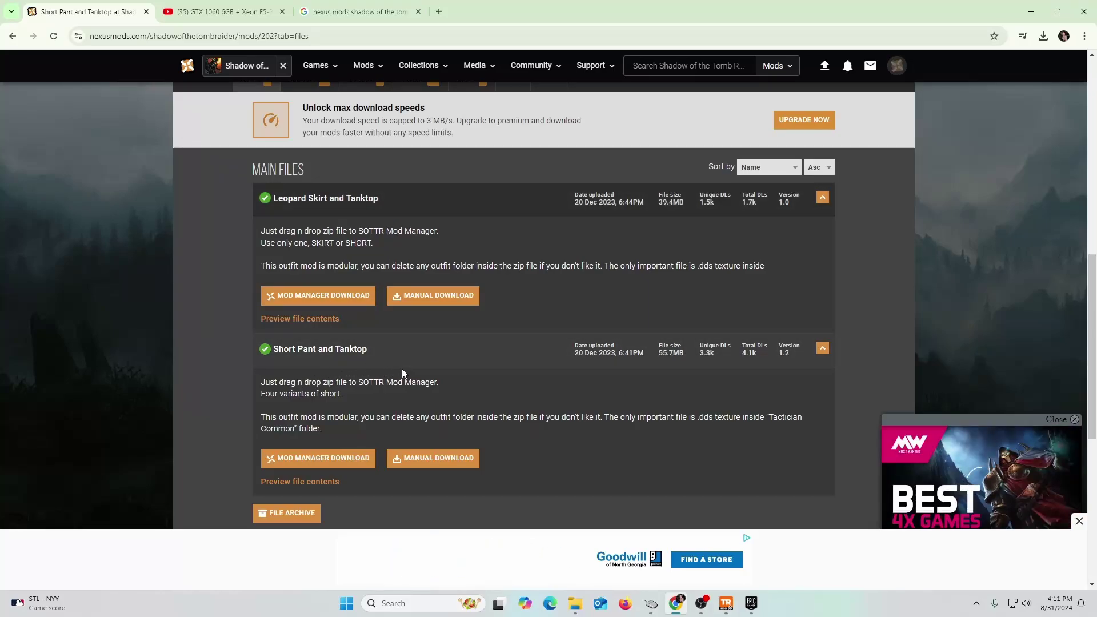
left_click(437, 295)
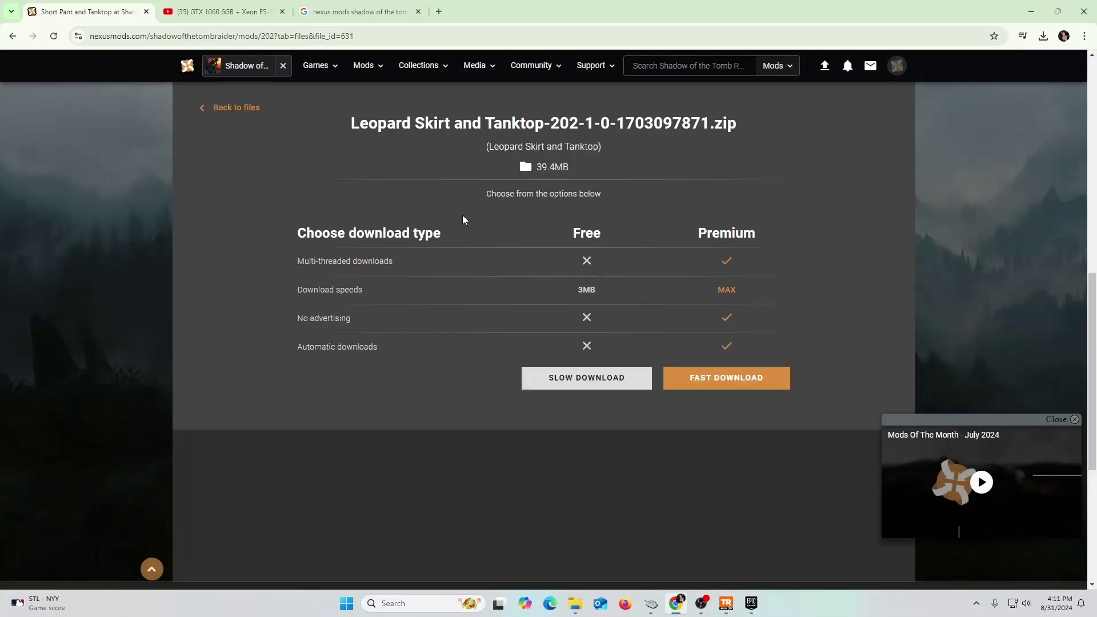
left_click(591, 377)
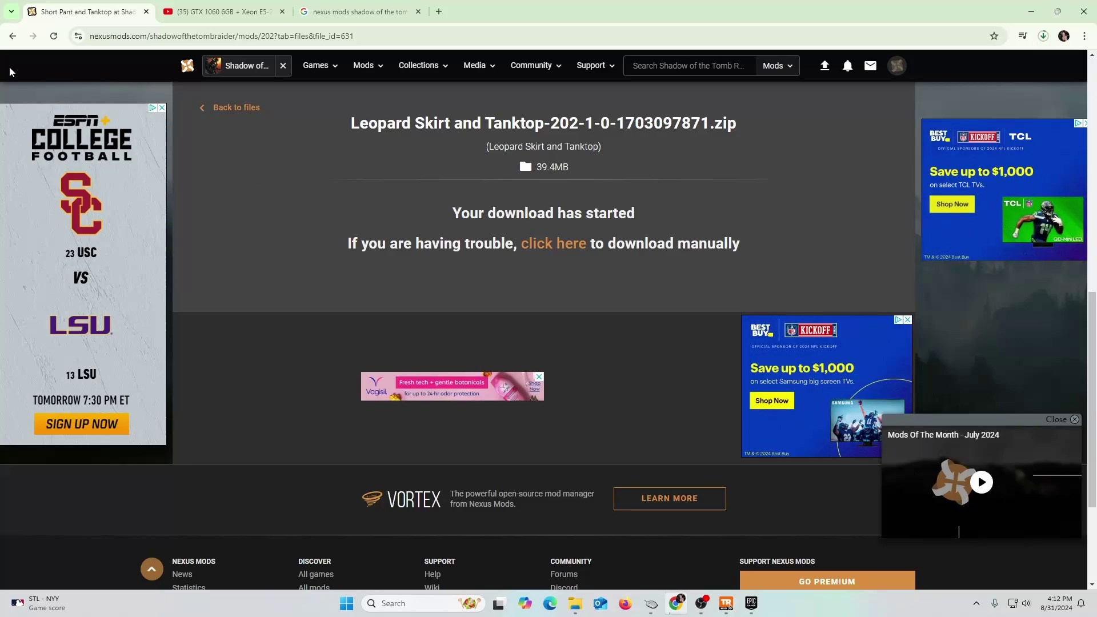
left_click(1043, 36)
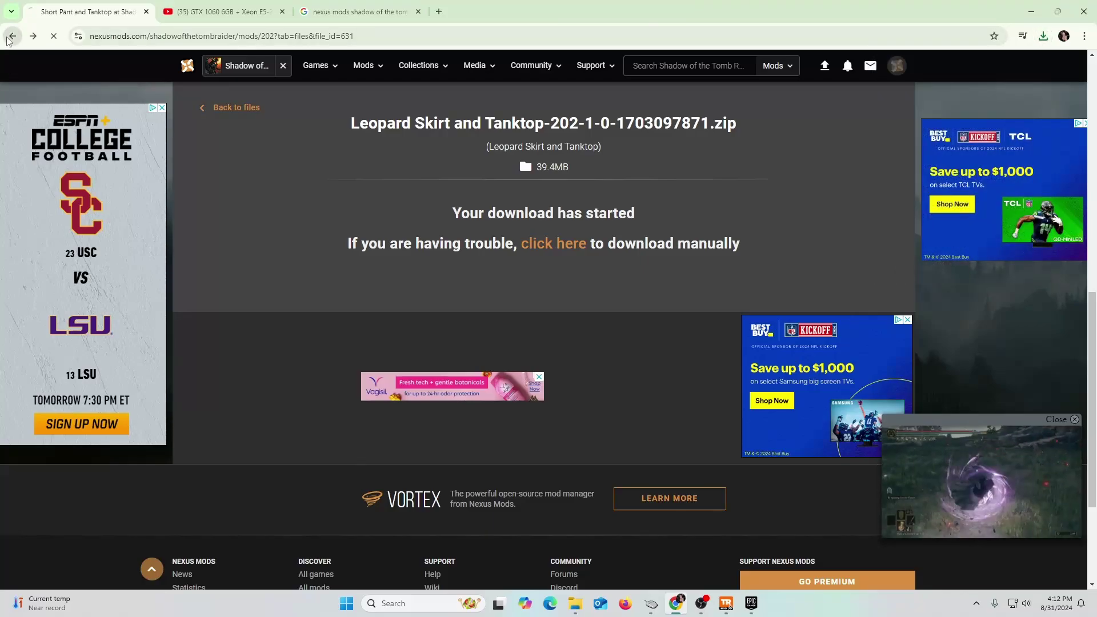
- Return to the mod's file list and manually download Short Pant and Tanktop version 1.2 using the free slow download
key("alt+Left")
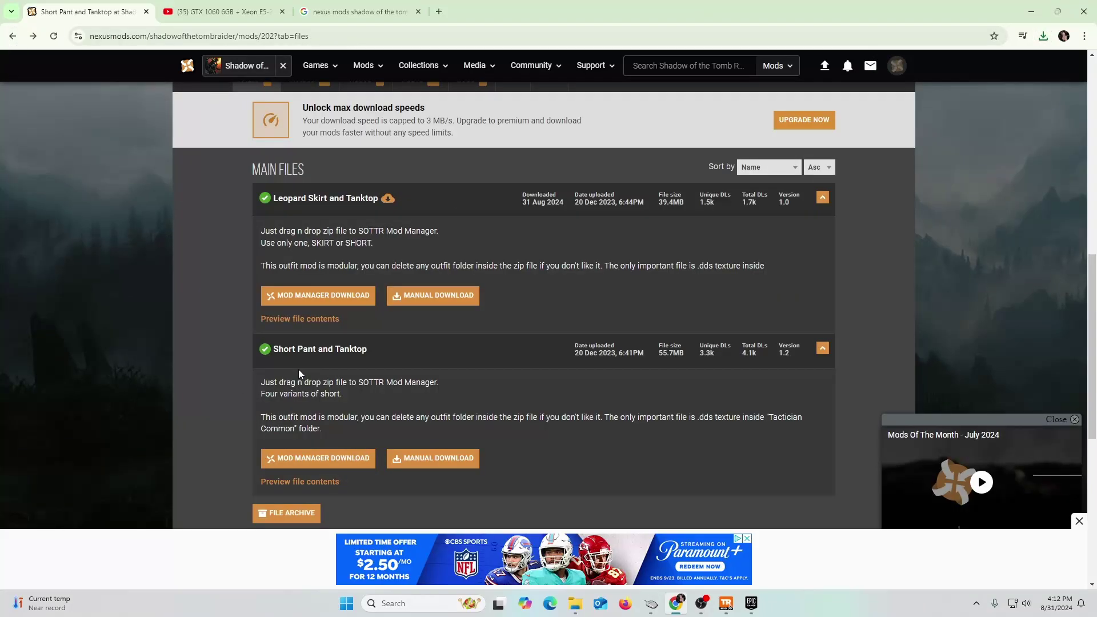
left_click(444, 459)
left_click(416, 366)
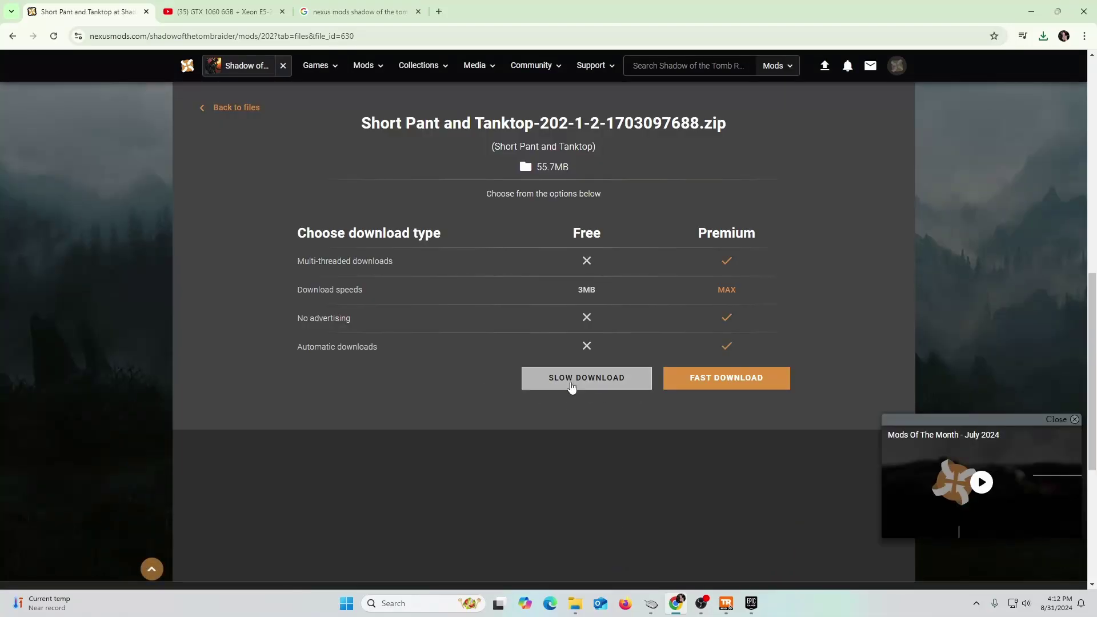
left_click(571, 382)
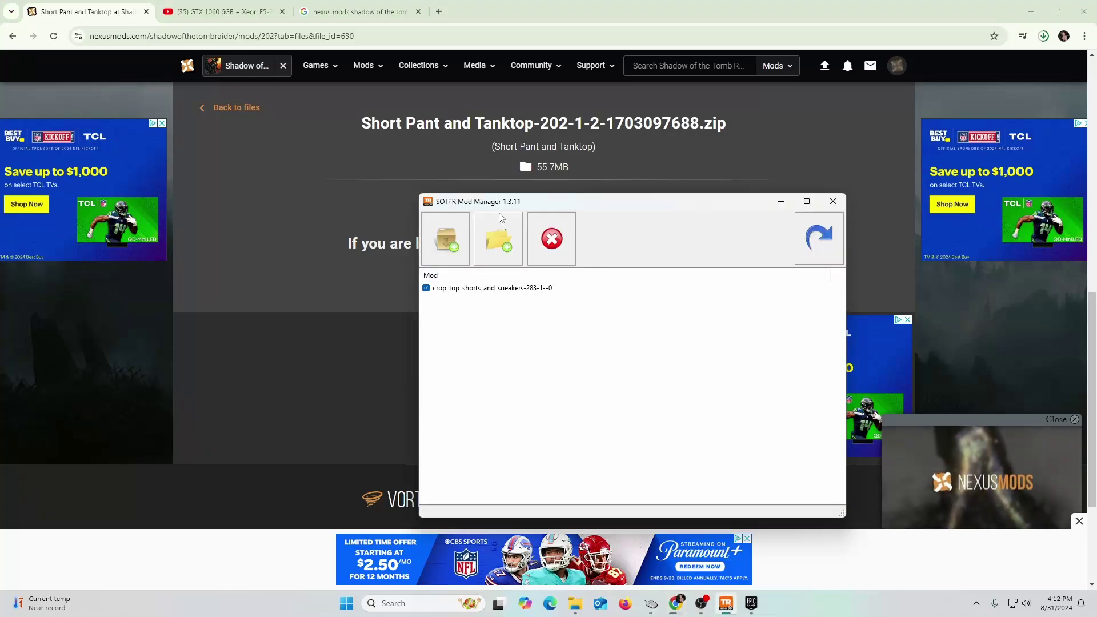
- Check the finished download, then in SOTTR Mod Manager add the mod archive Short Pant and Tanktop-202-1-2-1703097688.zip from Downloads
left_click_drag(606, 207, 269, 198)
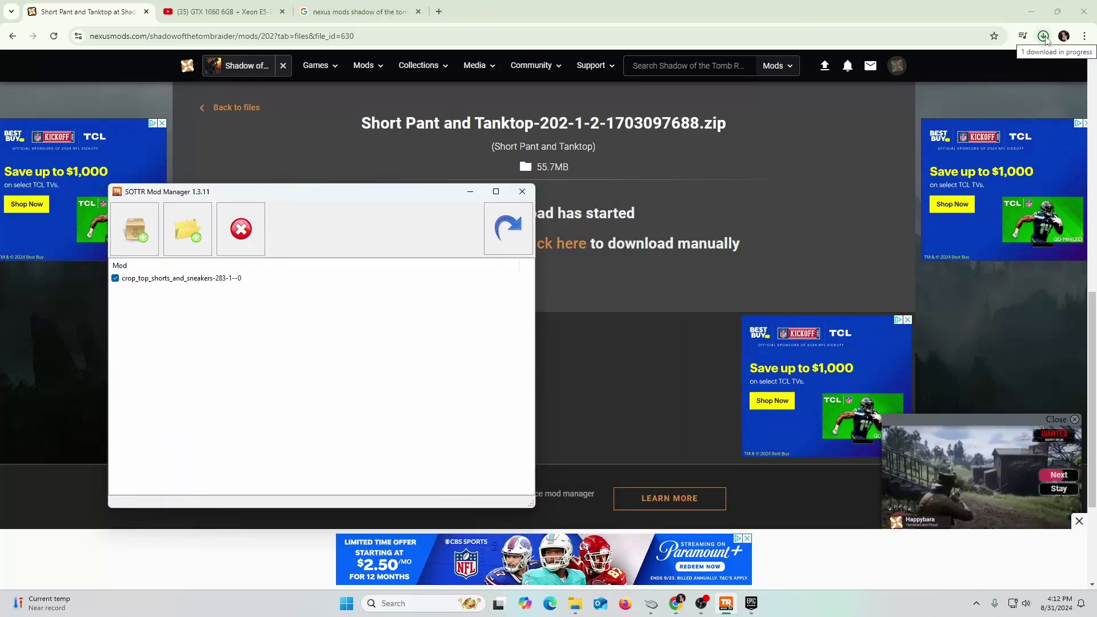
left_click(1044, 36)
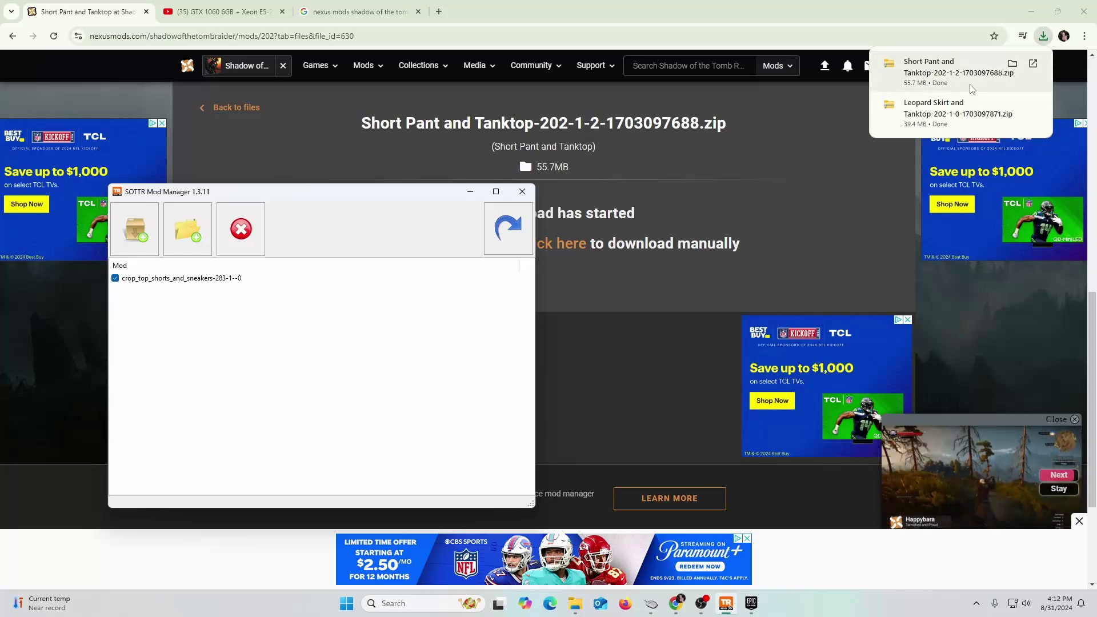
left_click(961, 14)
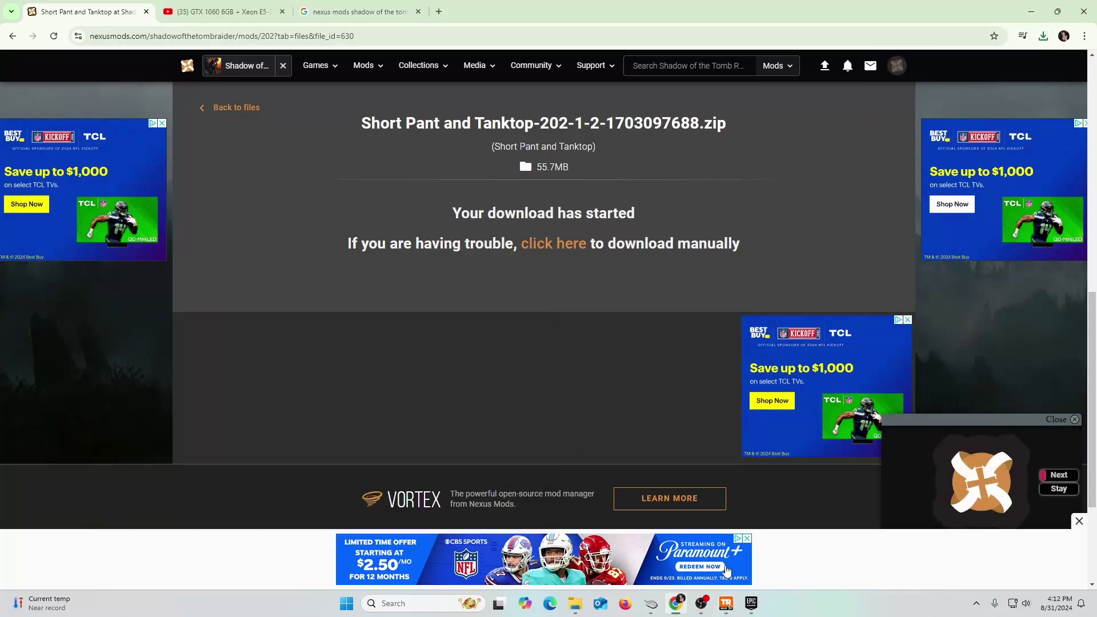
left_click(726, 604)
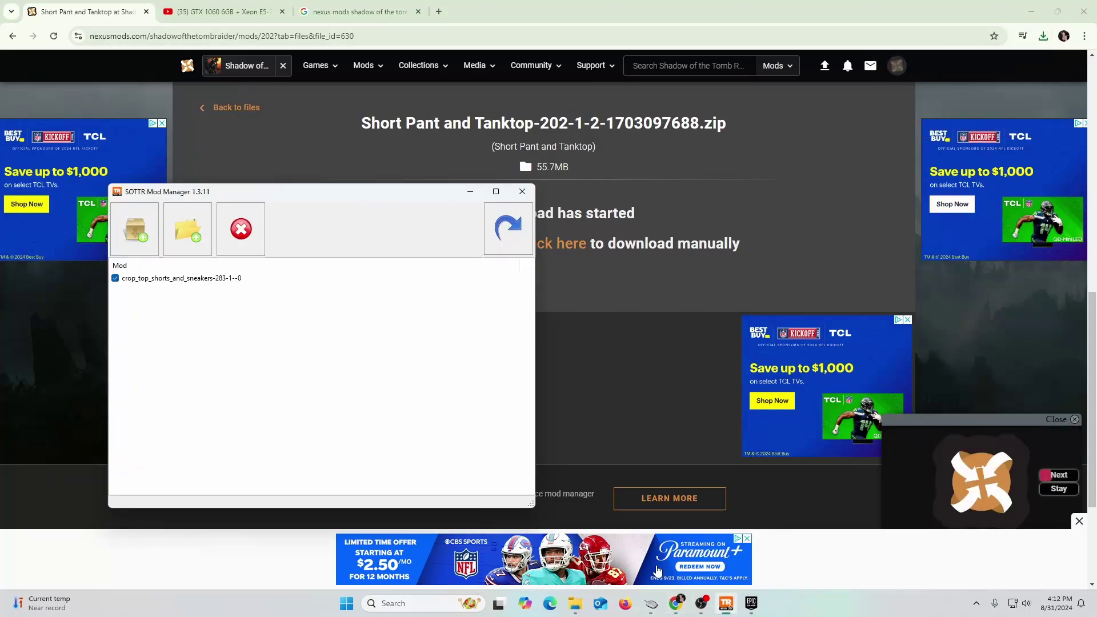
left_click(130, 233)
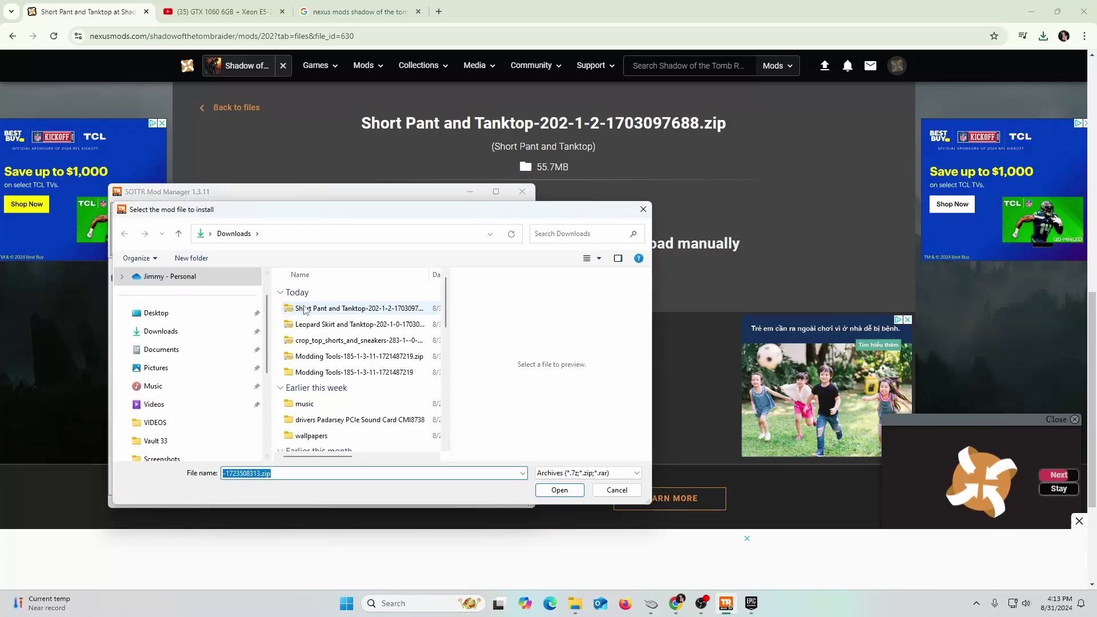
left_click(329, 324)
left_click(328, 309)
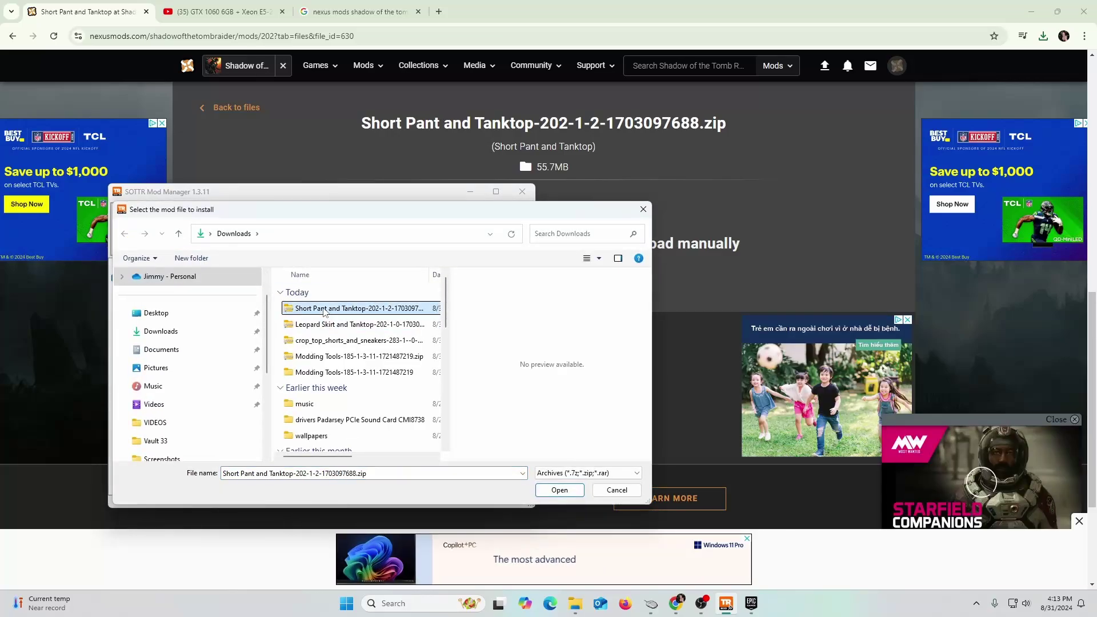
double_click(329, 308)
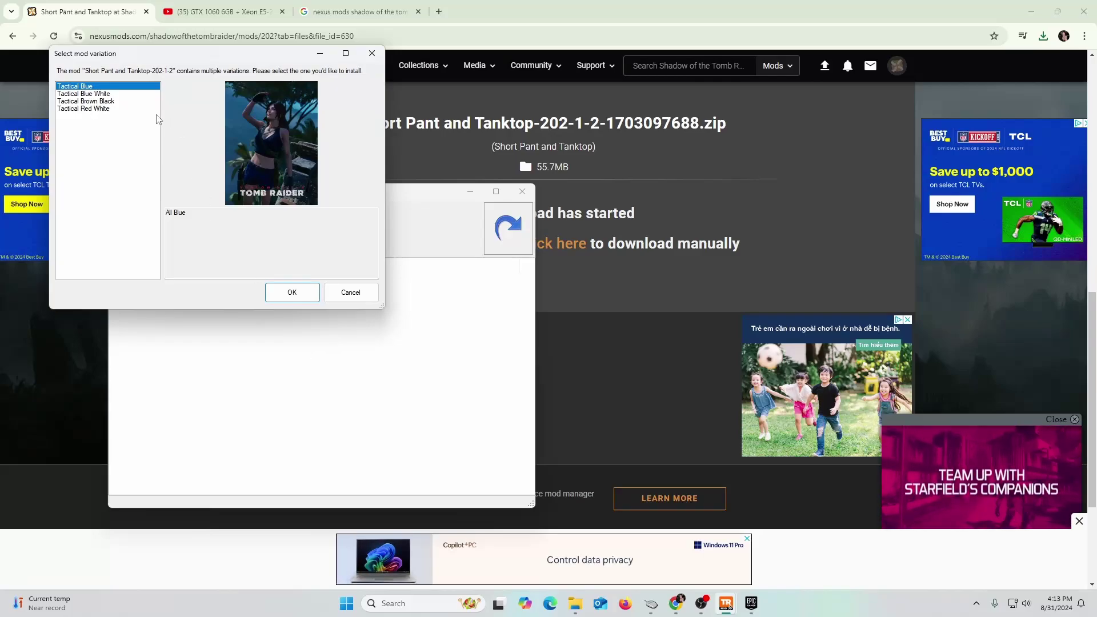
- Preview the Tactical Blue White and Tactical Brown Black variations and install the Tactical Red White variation
left_click_drag(124, 54, 138, 147)
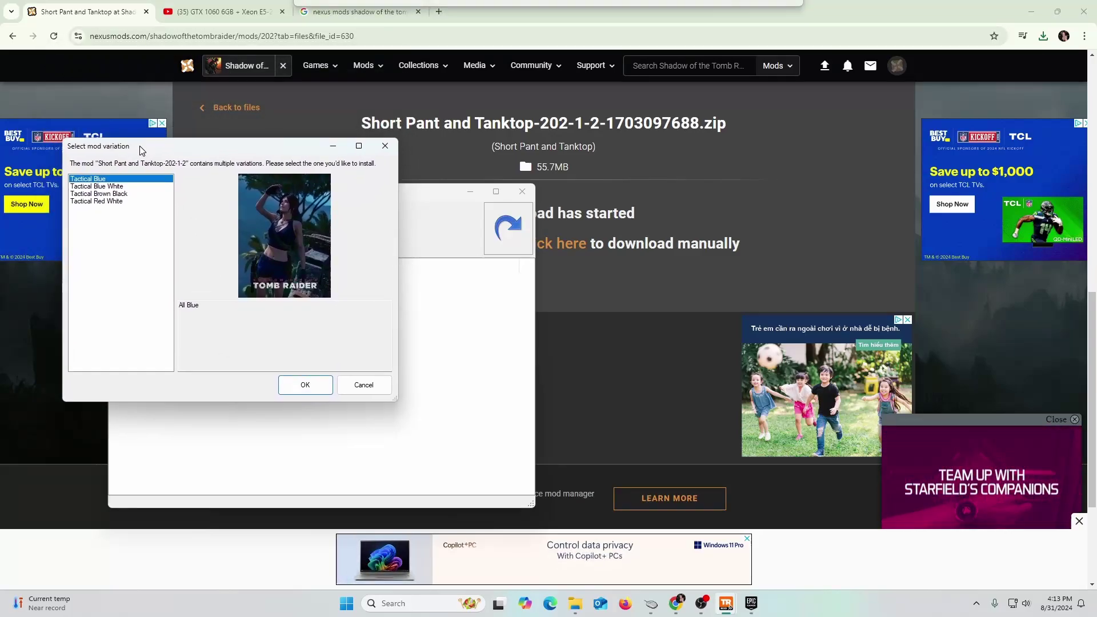
left_click(98, 187)
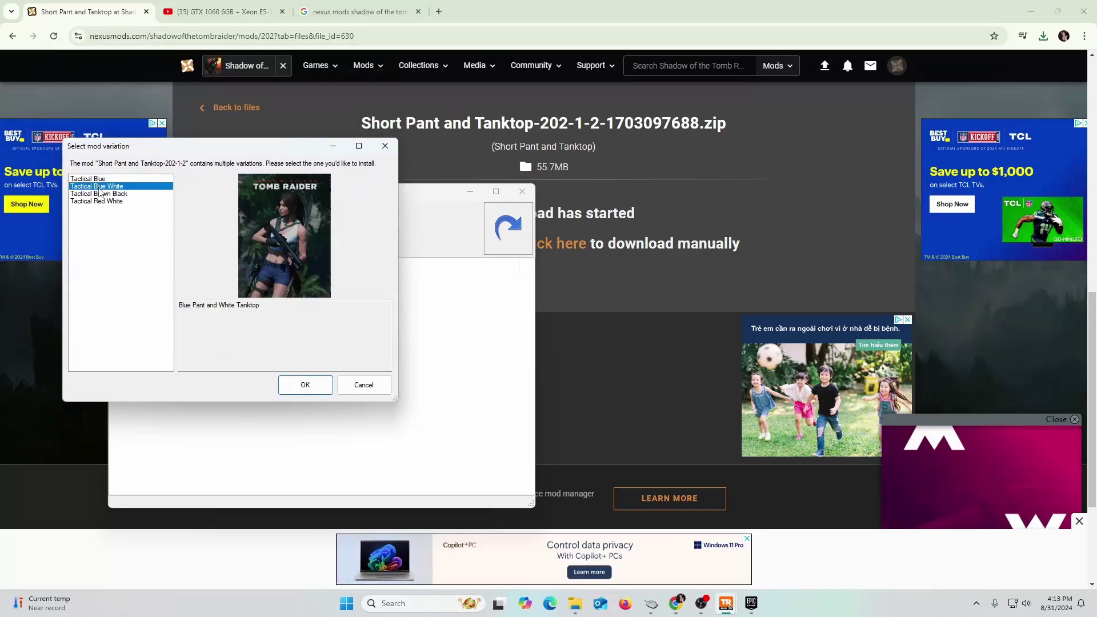
left_click(100, 194)
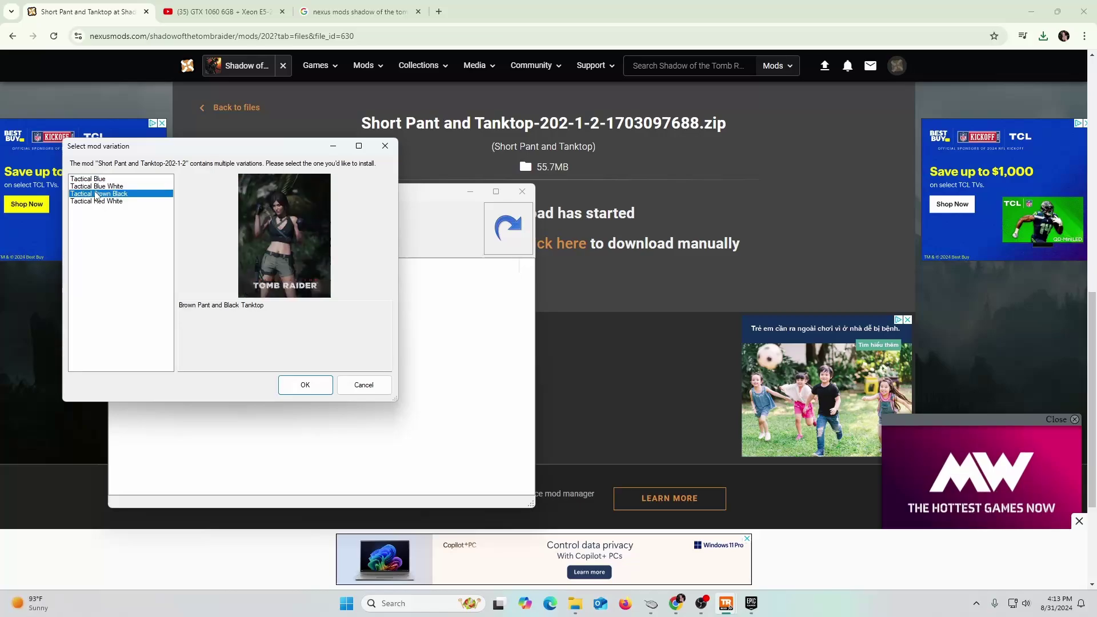
left_click(98, 202)
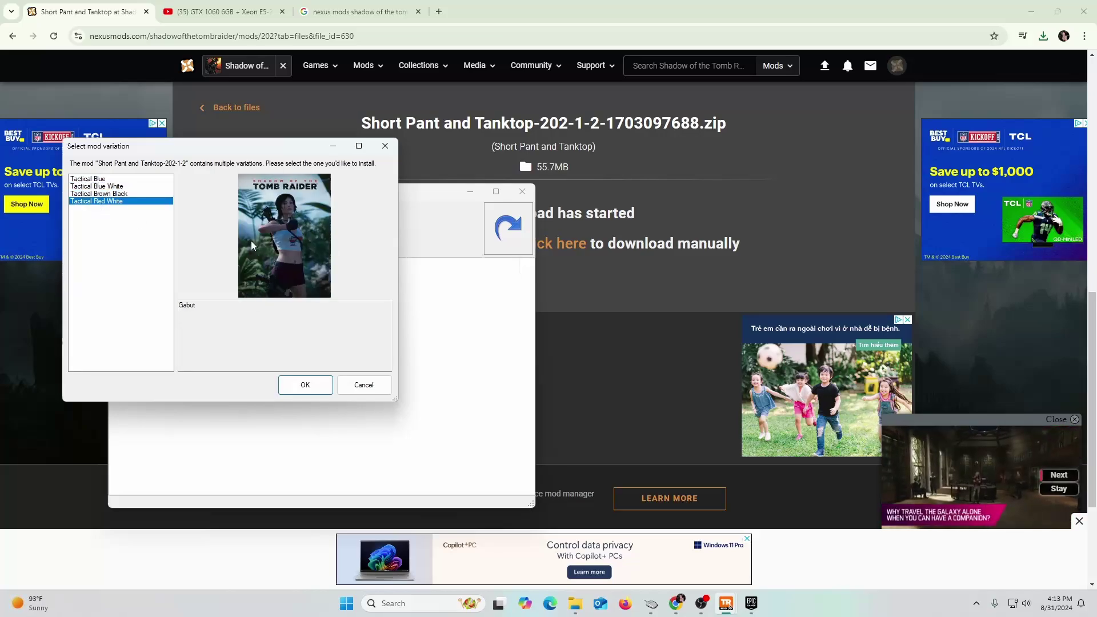
left_click(311, 385)
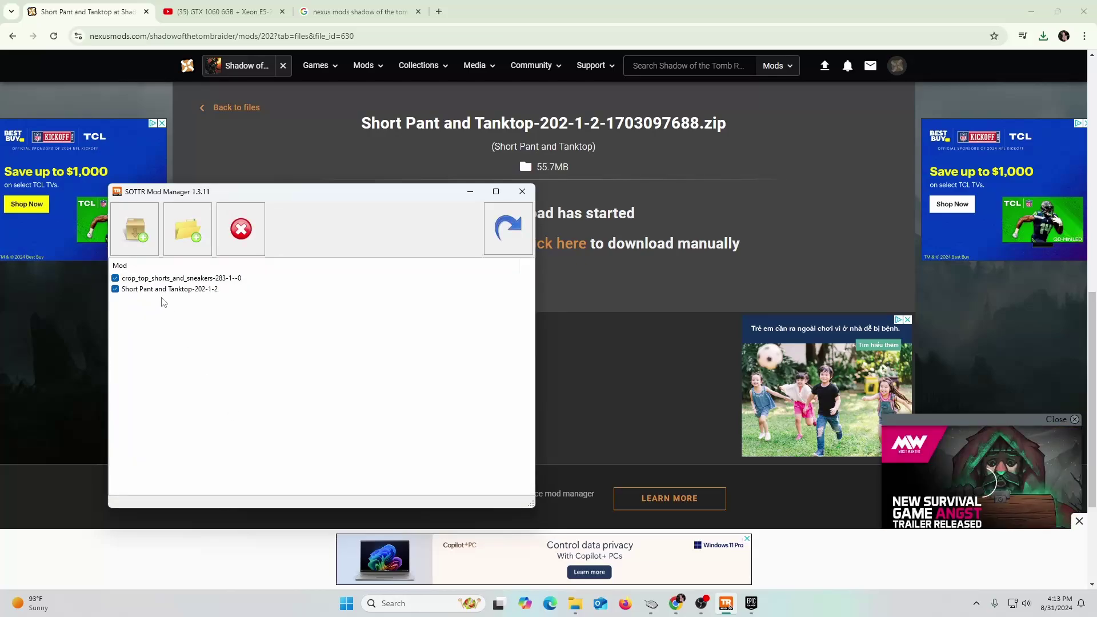
- Disable the crop_top_shorts_and_sneakers mod in the SOTTR Mod Manager mod list
left_click(751, 604)
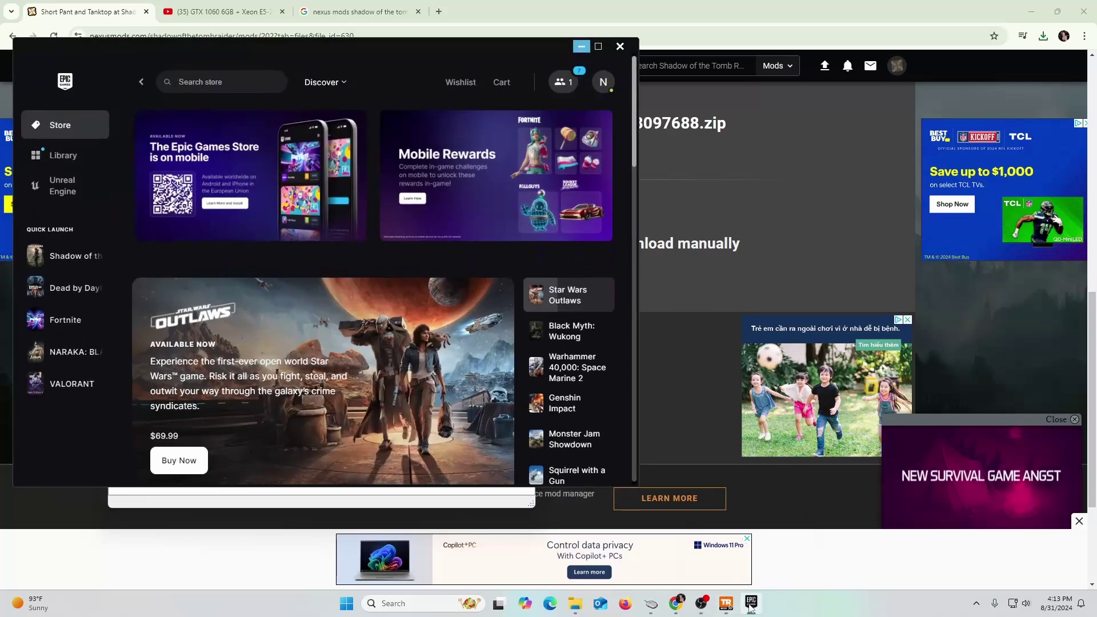
left_click(581, 46)
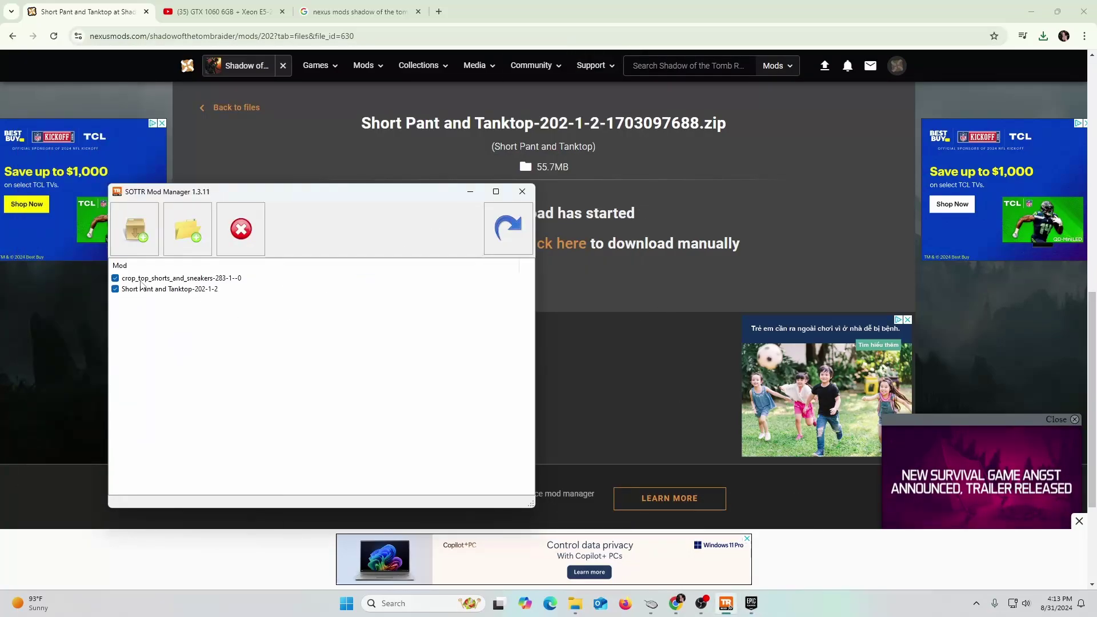
left_click(115, 279)
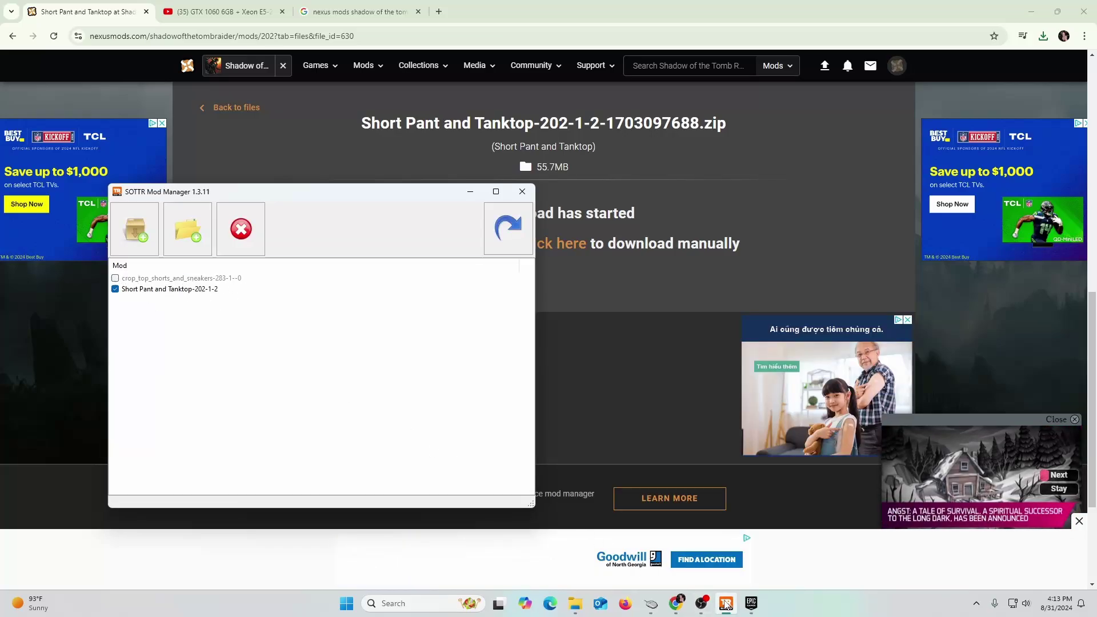
- Switch to the Epic Games Launcher, start Shadow of the Tomb Raider from the quick launch list, and continue the saved game
left_click(751, 607)
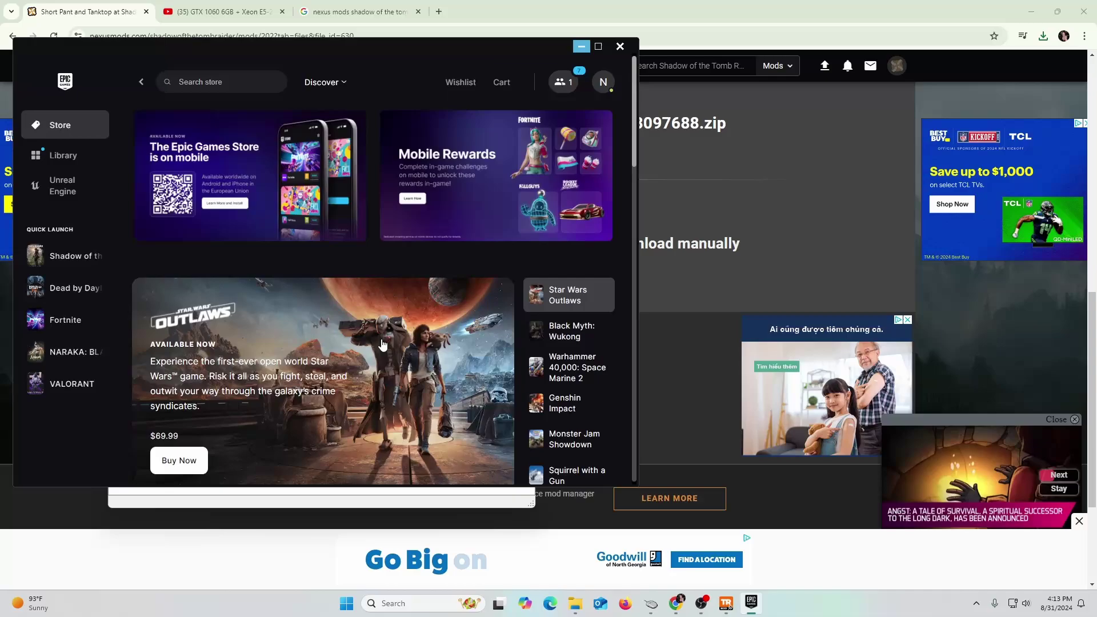
left_click(80, 259)
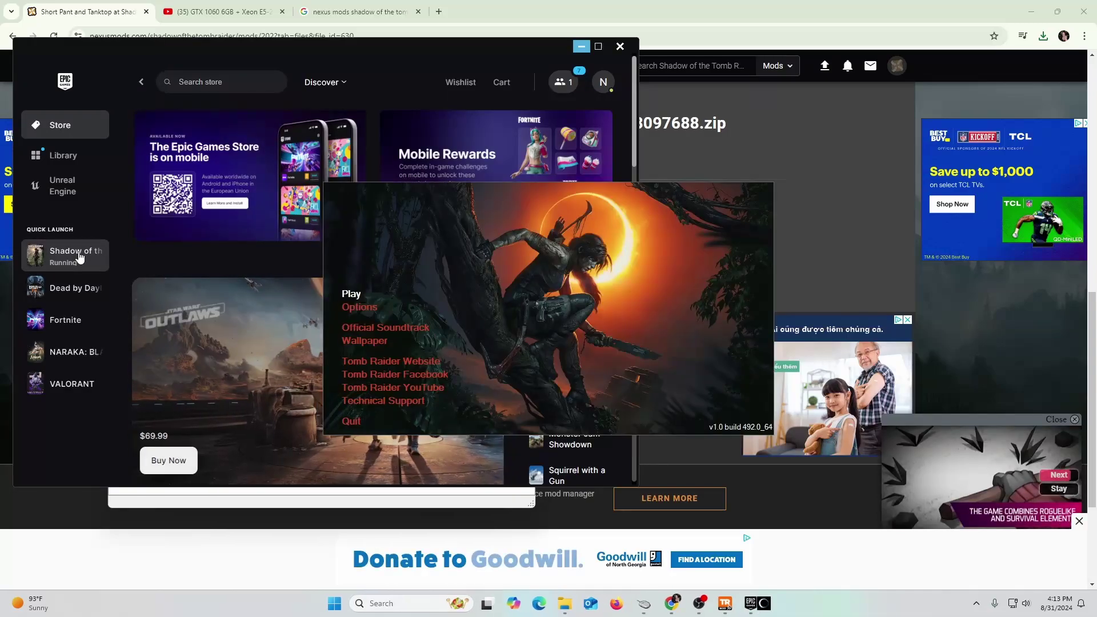
left_click(352, 295)
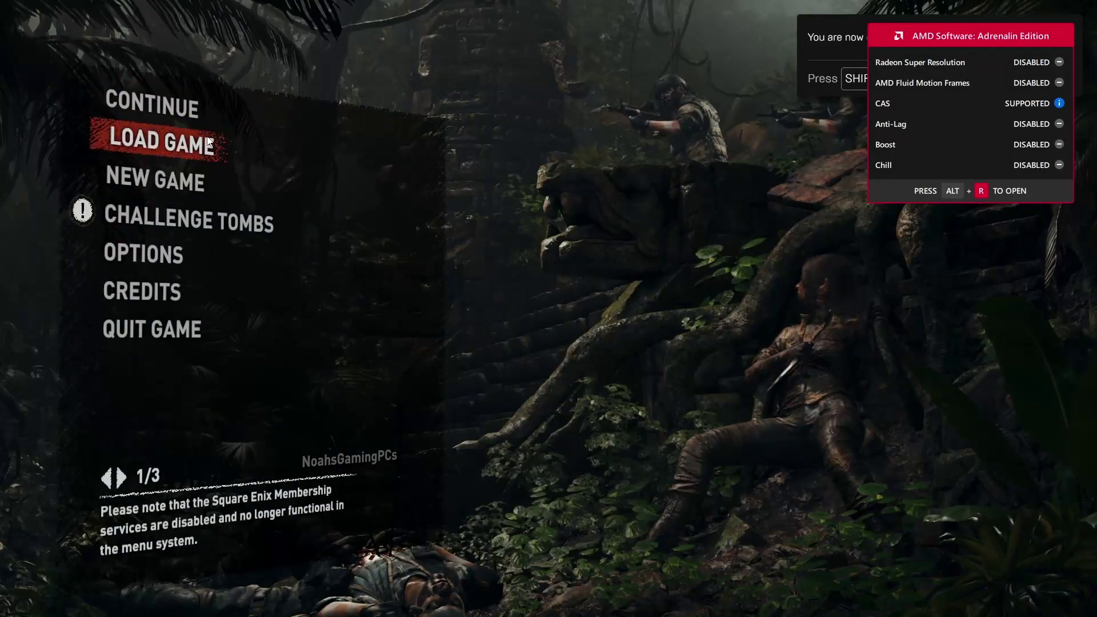
left_click(173, 112)
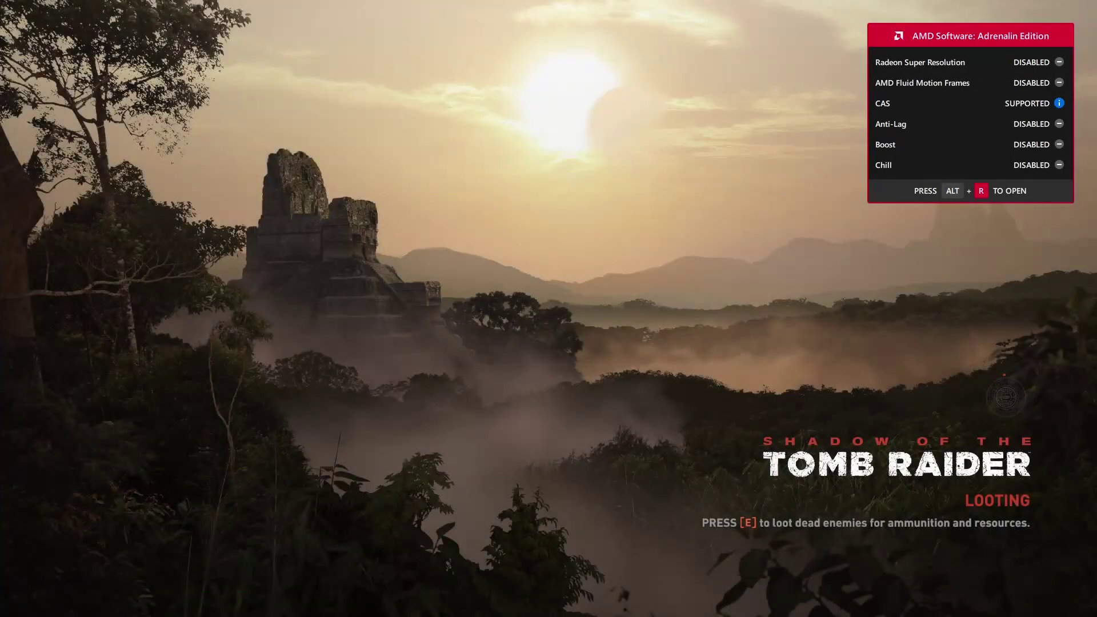